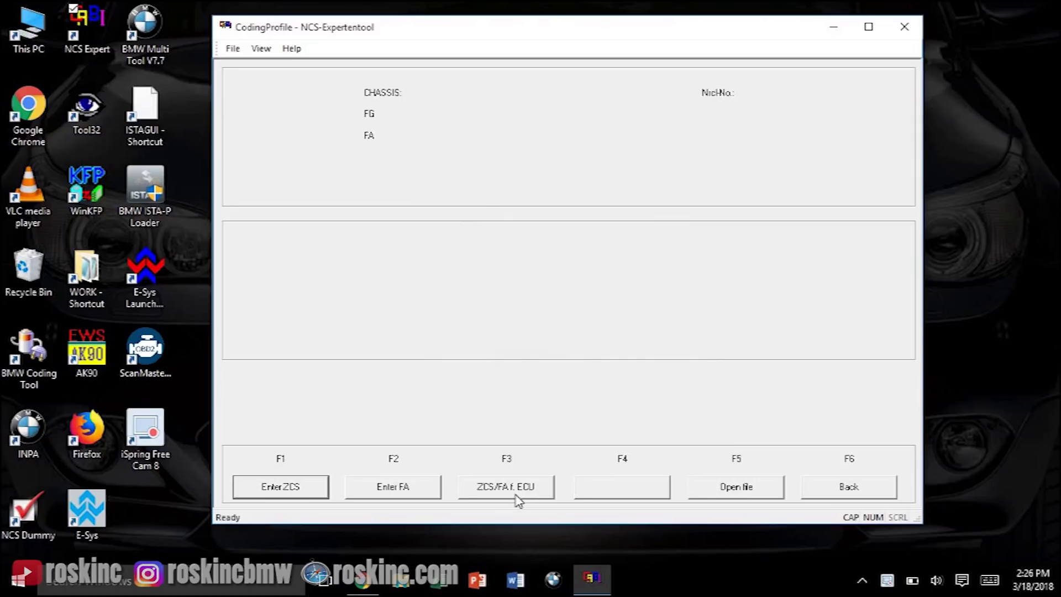
# Step: Read the vehicle order from the CAS module, using chassis E60
pyautogui.click(517, 487)
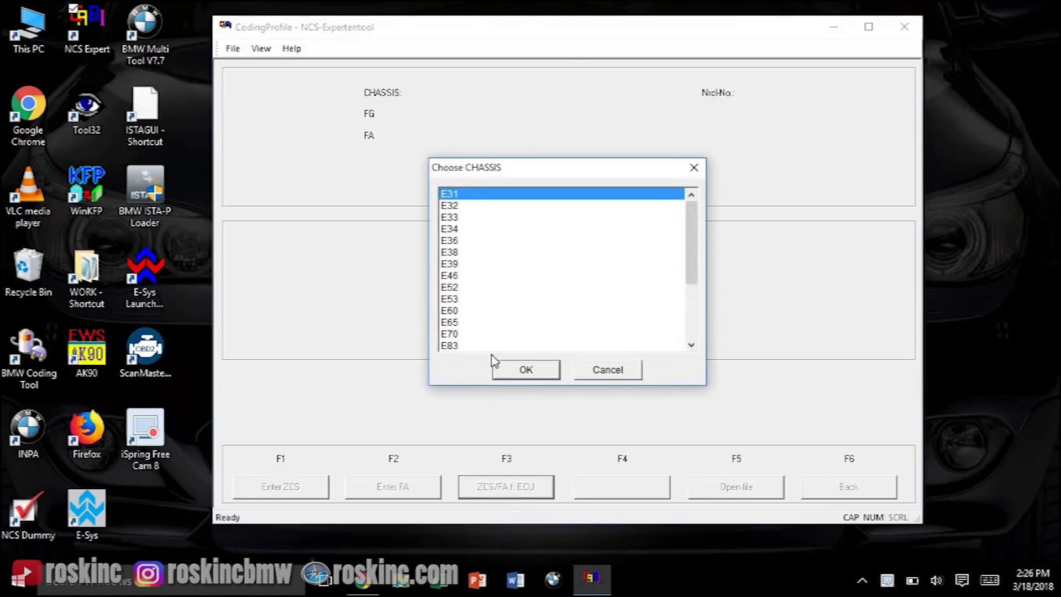
pyautogui.click(462, 311)
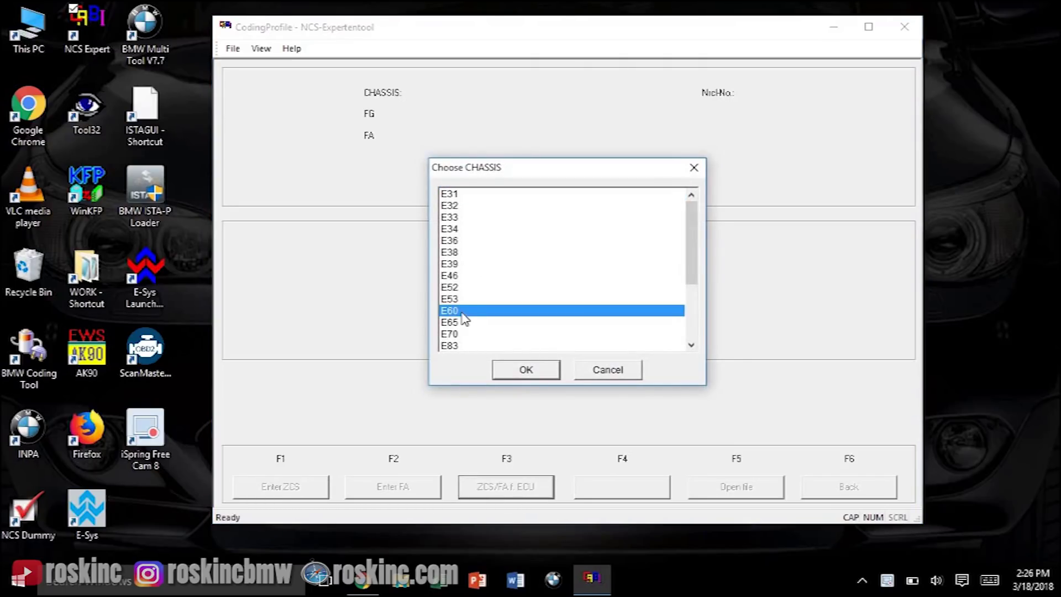
pyautogui.click(525, 371)
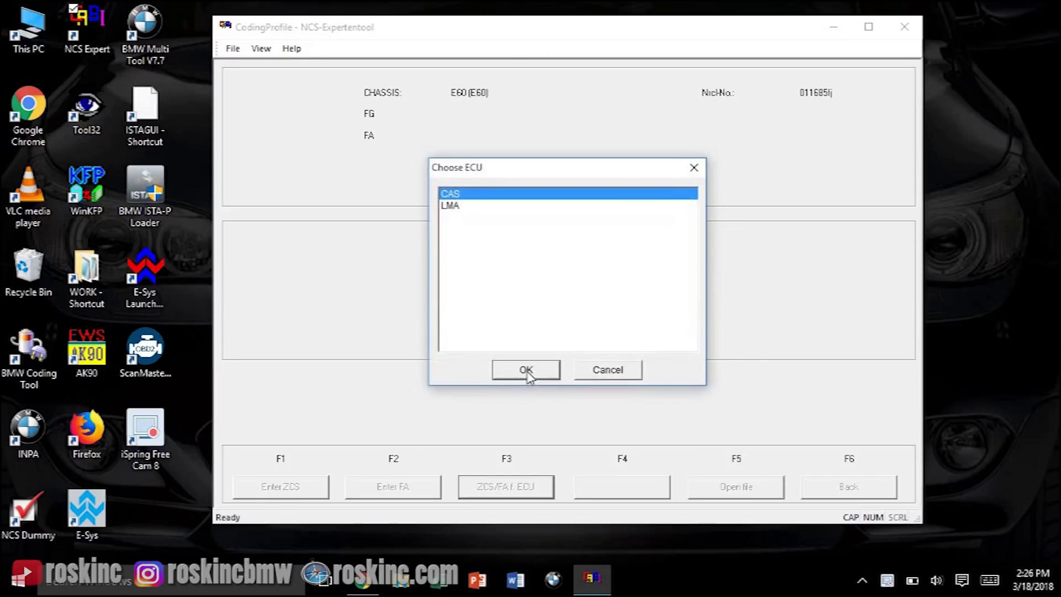
pyautogui.click(526, 374)
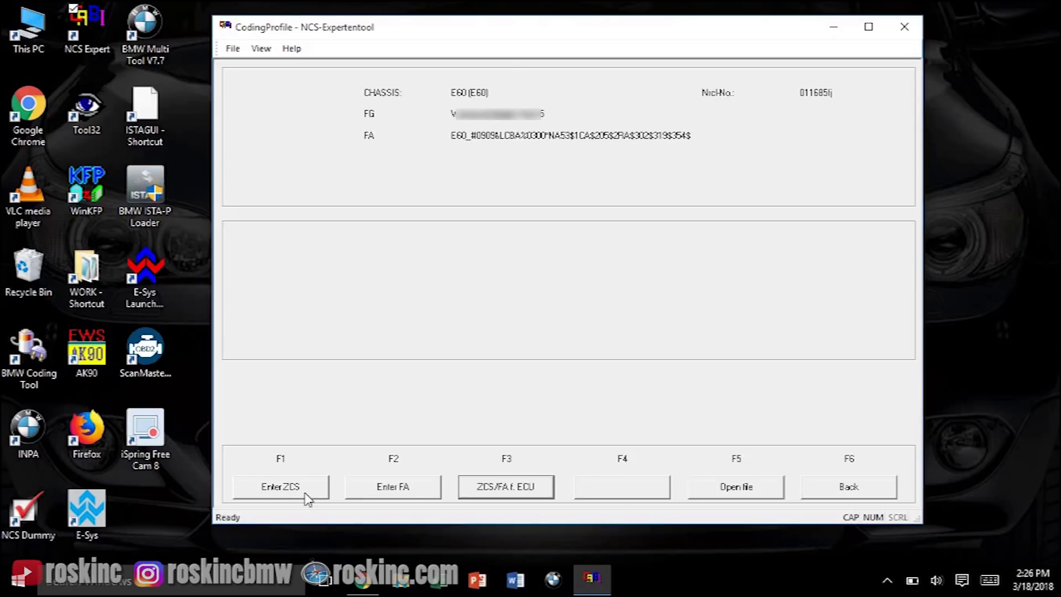
# Step: Open the vehicle order (FA) for chassis E60 with the existing VIN and add the attribute +K633
pyautogui.click(379, 496)
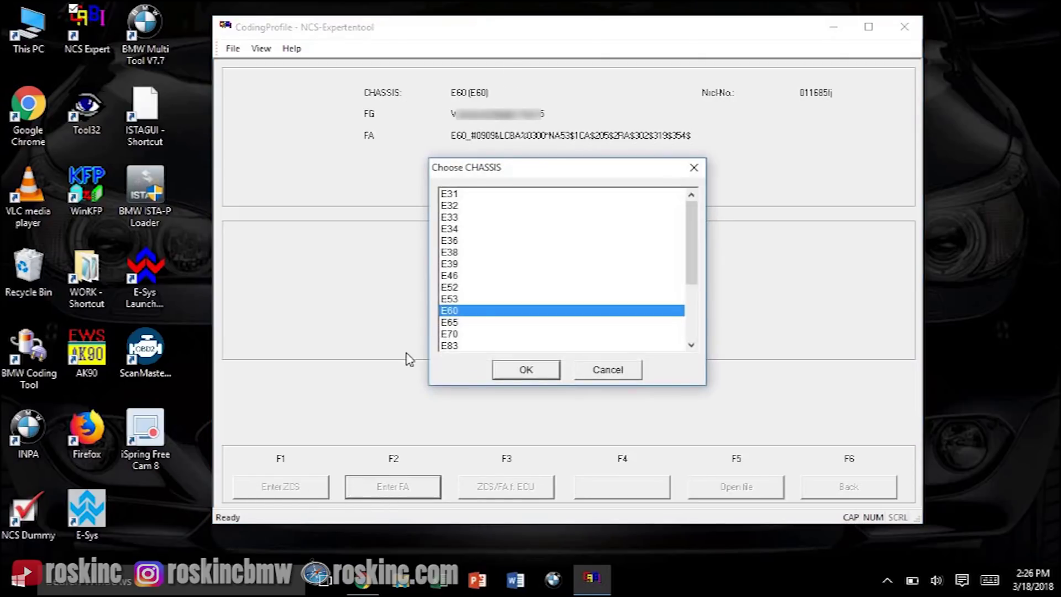
pyautogui.click(519, 376)
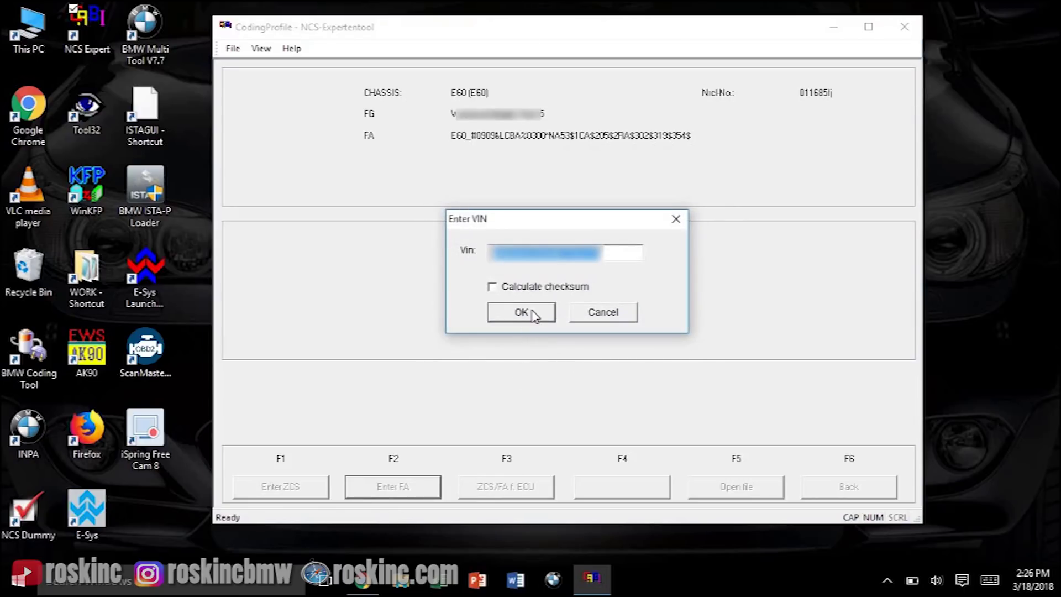
pyautogui.click(534, 314)
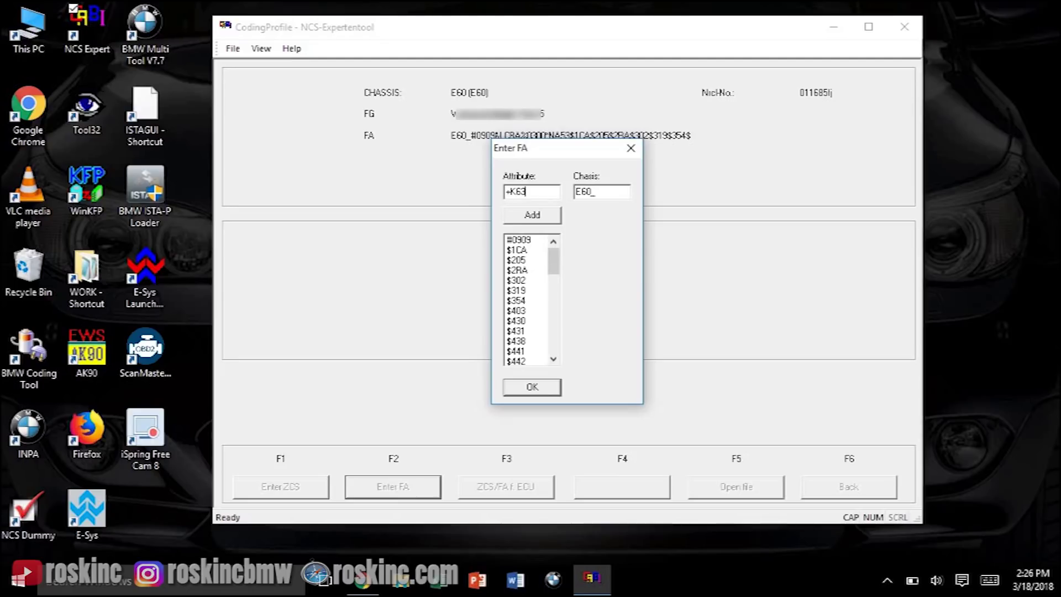
pyautogui.click(544, 220)
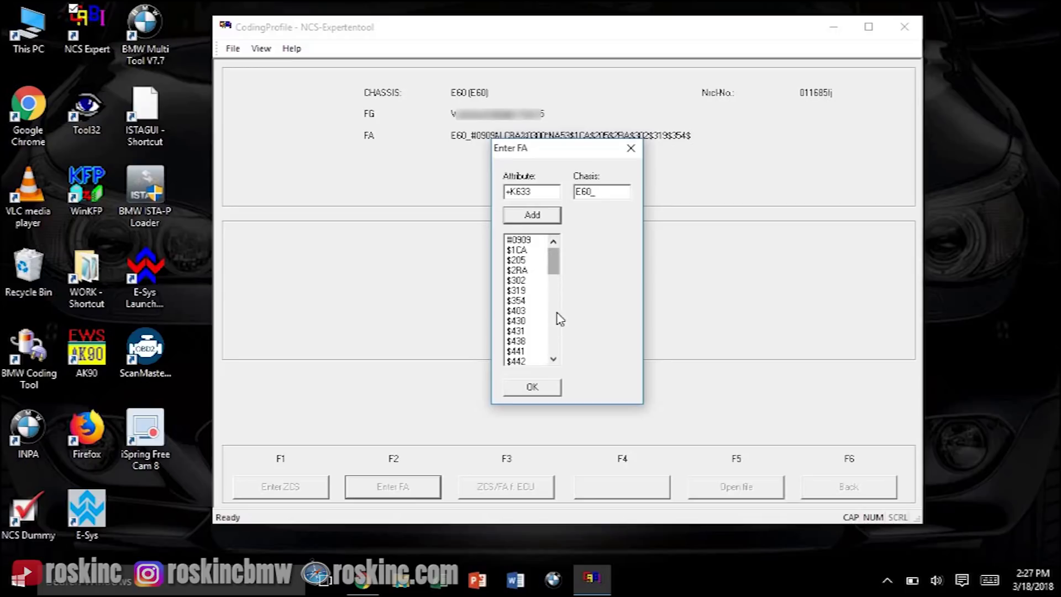
pyautogui.click(553, 359)
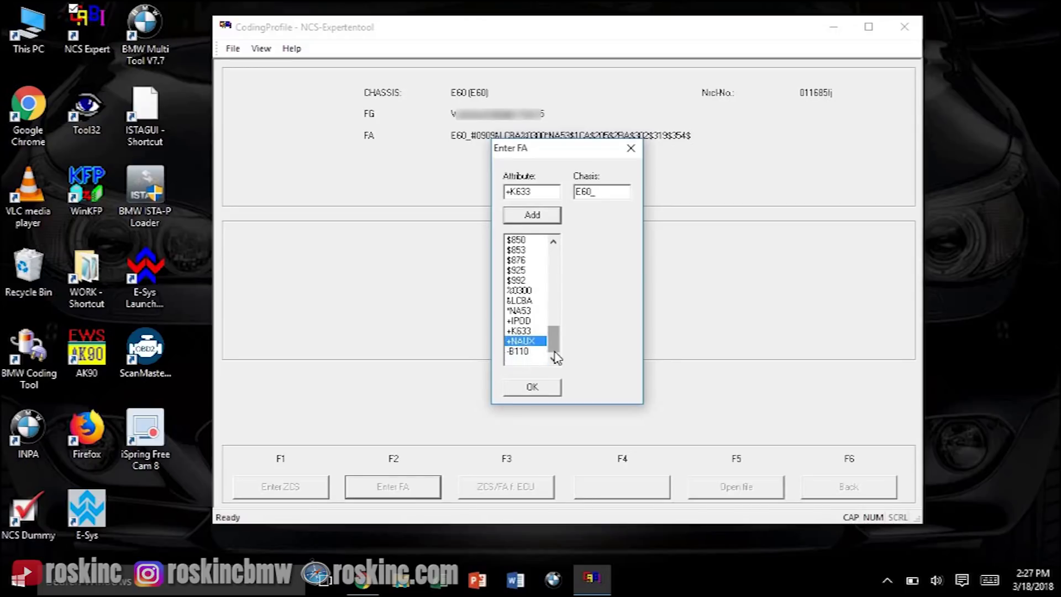
pyautogui.click(531, 331)
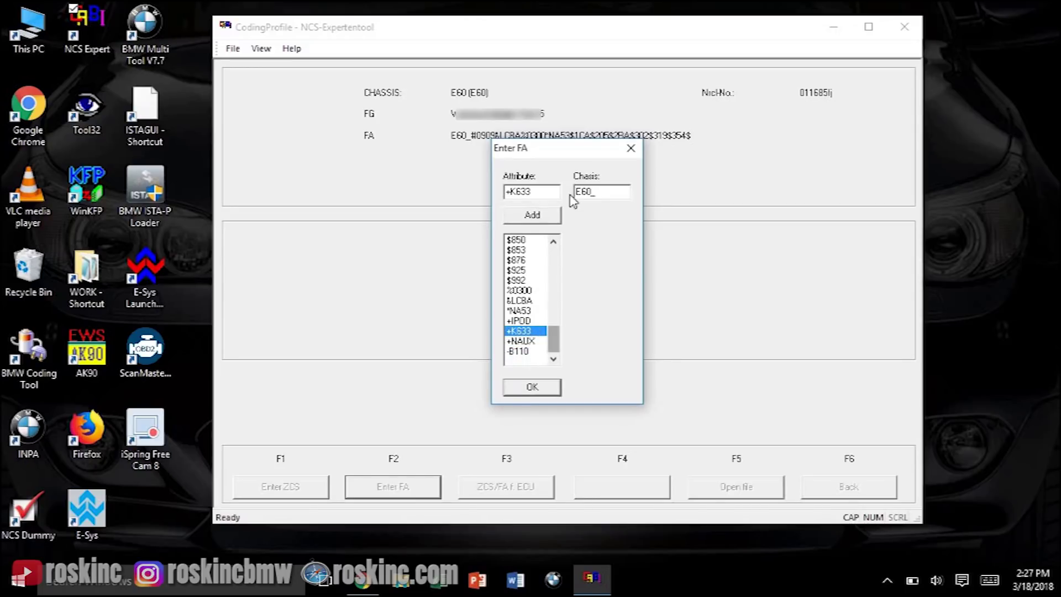
# Step: Check the 600-series options in the attribute list, including $639, and accept the edited vehicle order, returning to the main functions
pyautogui.moveTo(554, 247); pyautogui.dragTo(555, 247)
pyautogui.click(529, 250)
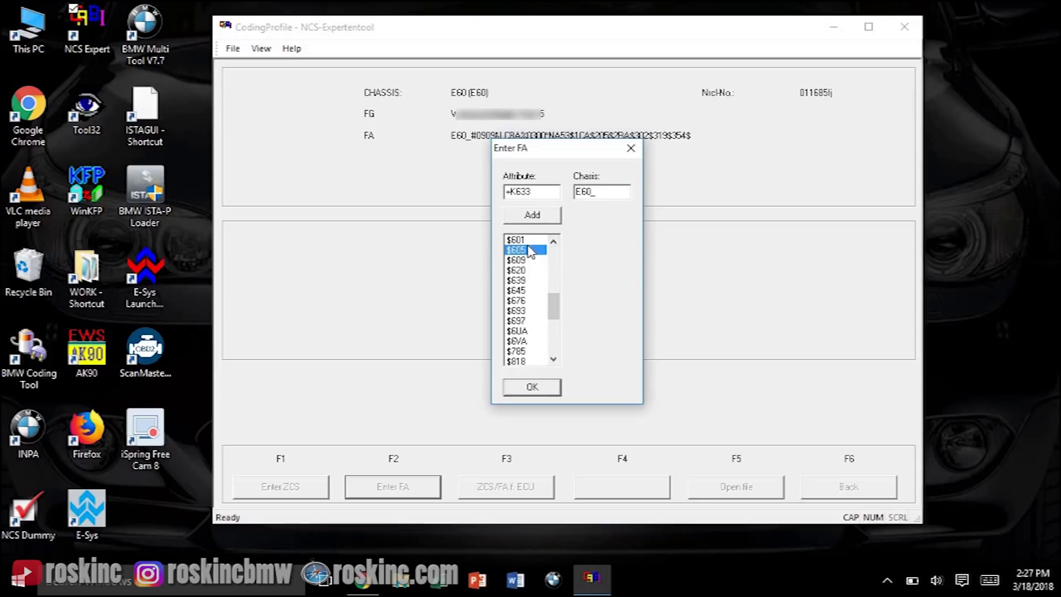
pyautogui.click(529, 280)
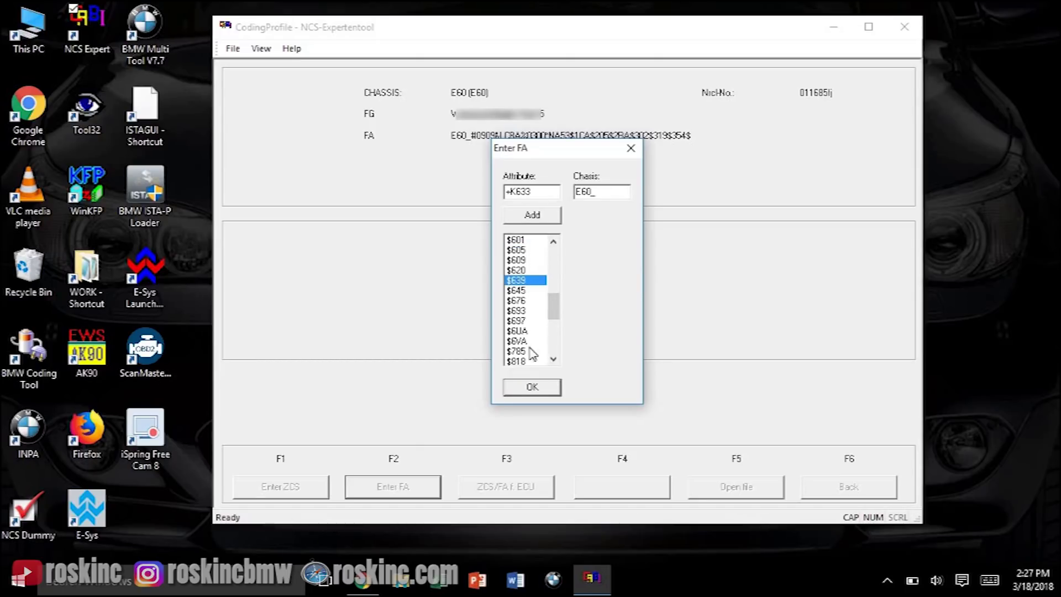
pyautogui.click(532, 387)
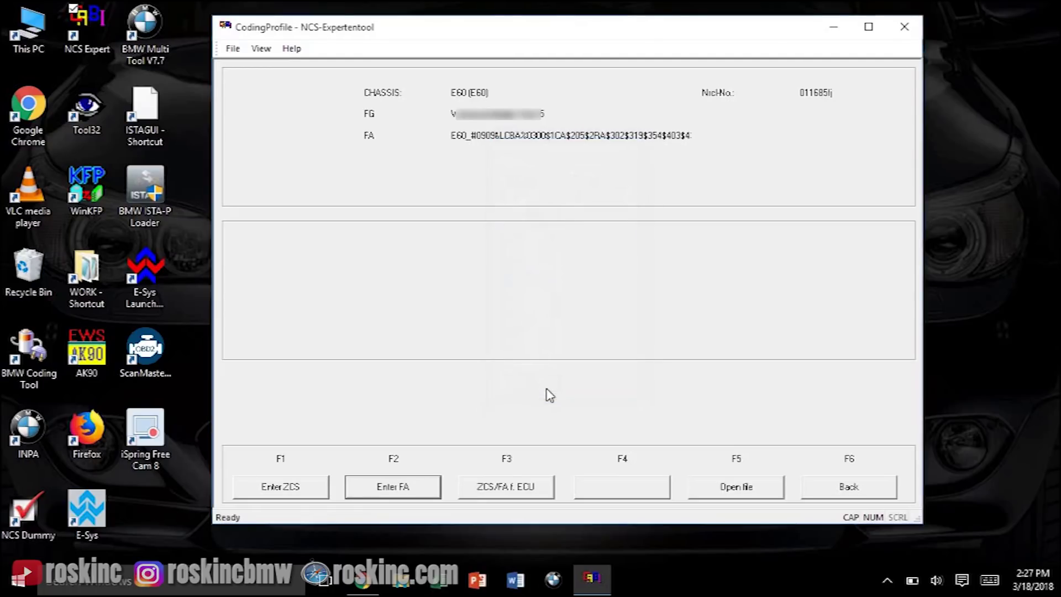
pyautogui.click(839, 487)
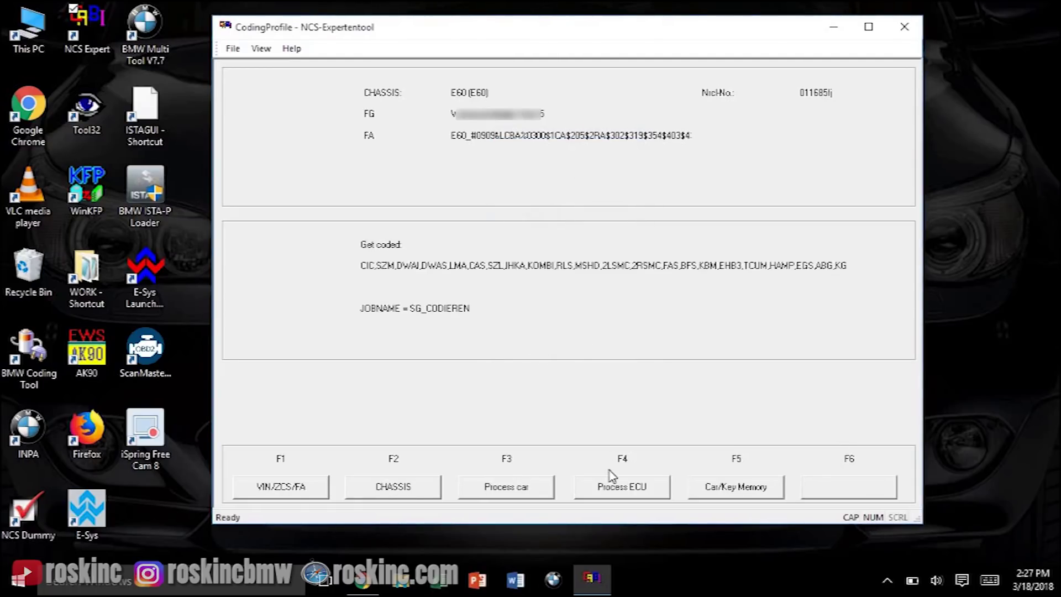
# Step: Select the CAS module for ECU processing and accept its proposed coding file data
pyautogui.click(614, 487)
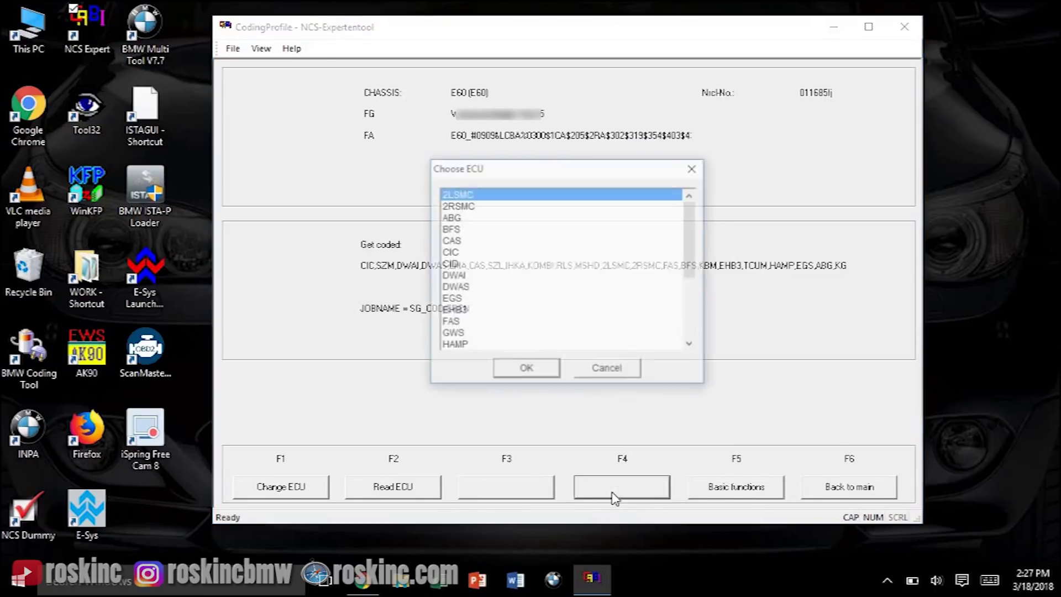
pyautogui.click(484, 240)
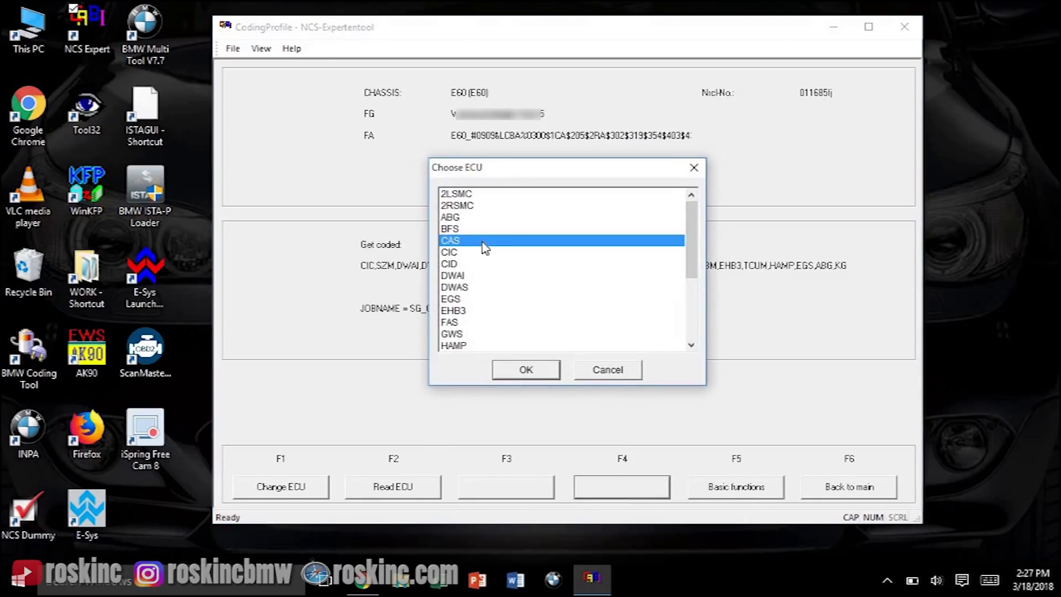
pyautogui.click(526, 369)
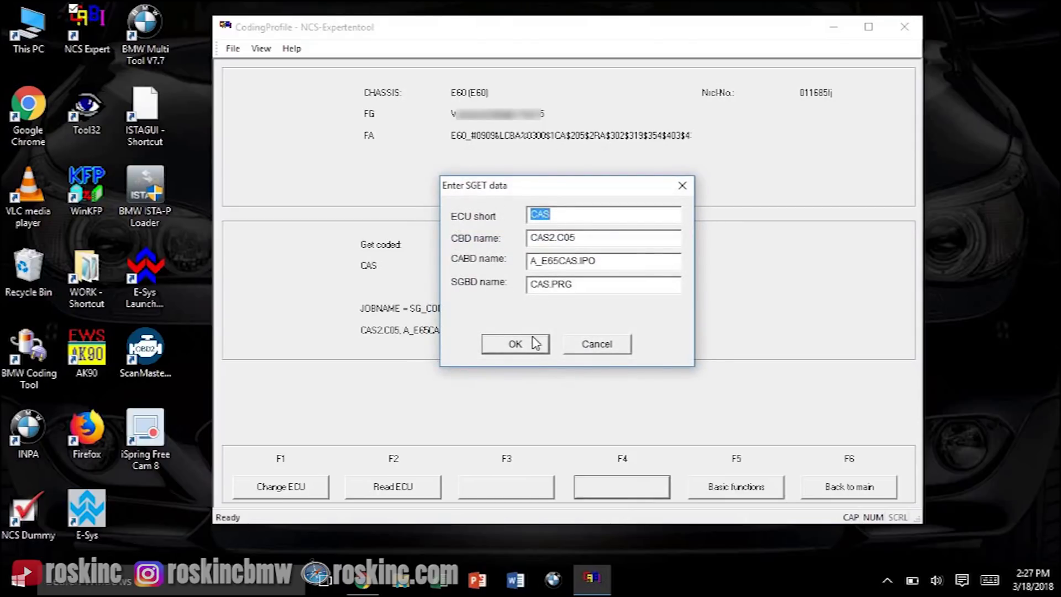
pyautogui.click(534, 343)
# Step: Change the CAS module's job to FA_WRITE
pyautogui.click(407, 492)
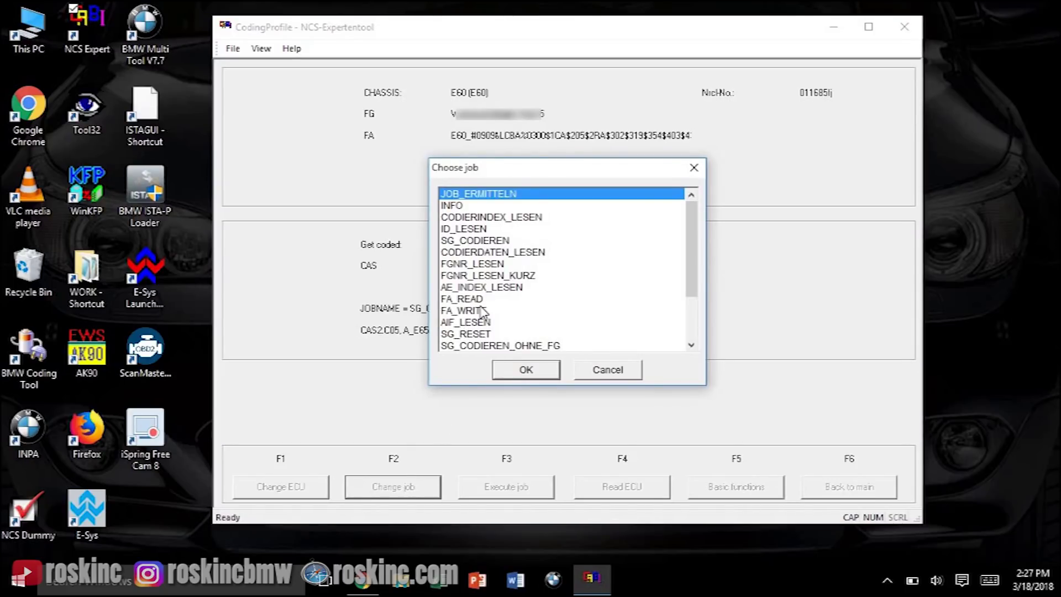
pyautogui.click(482, 311)
pyautogui.click(524, 369)
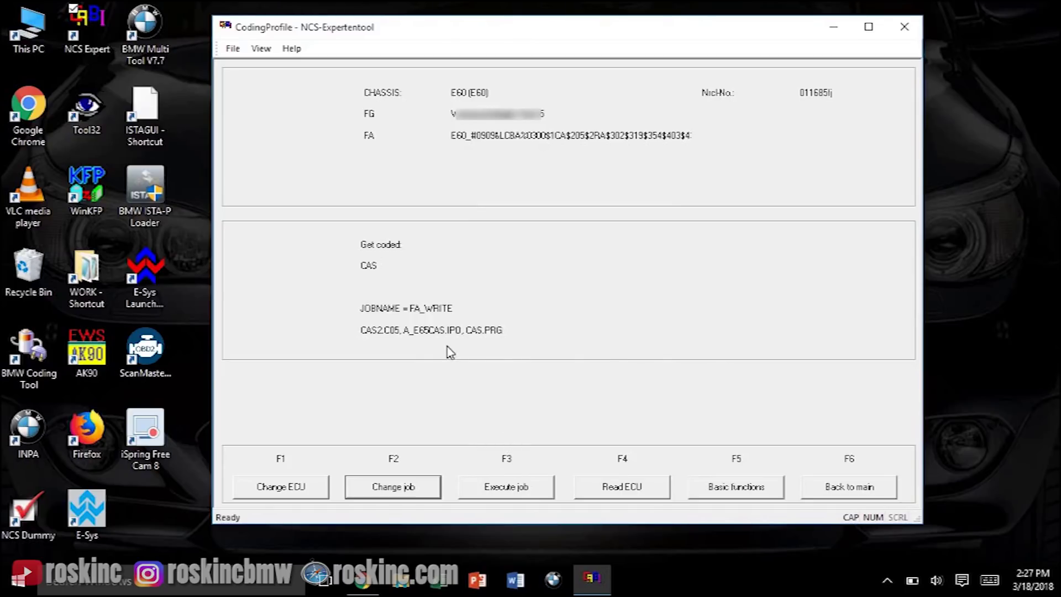
# Step: Switch the ECU being processed to LMA and accept its proposed coding file data
pyautogui.click(296, 491)
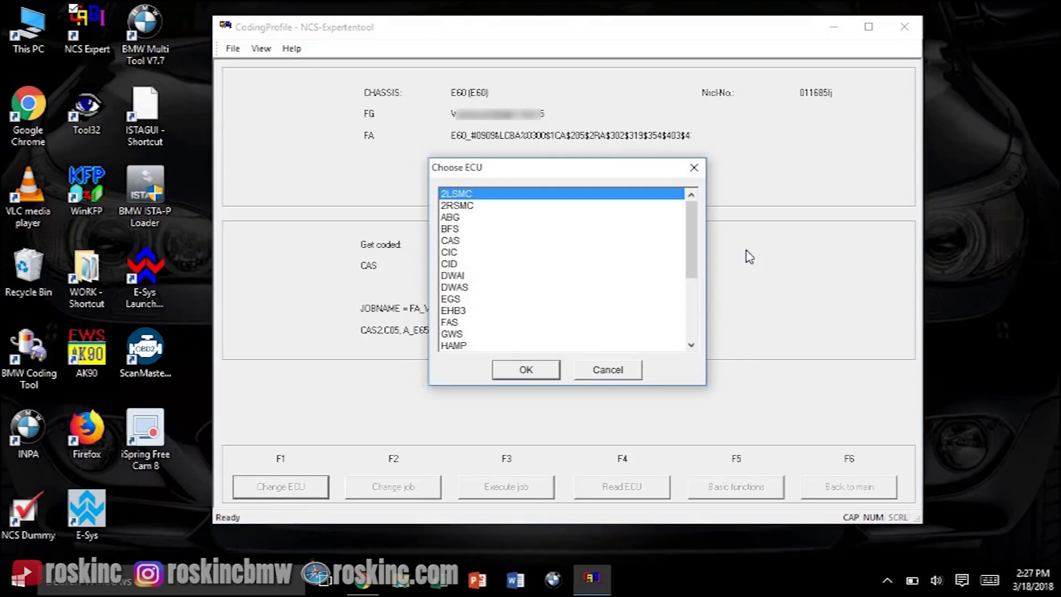
pyautogui.click(694, 320)
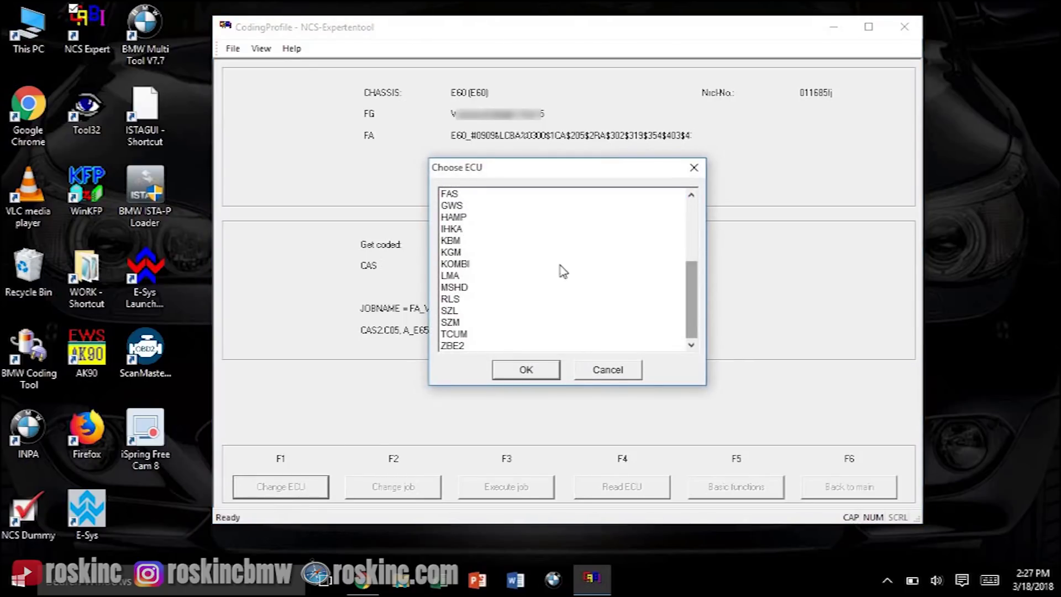
pyautogui.click(463, 277)
pyautogui.click(524, 365)
pyautogui.click(524, 353)
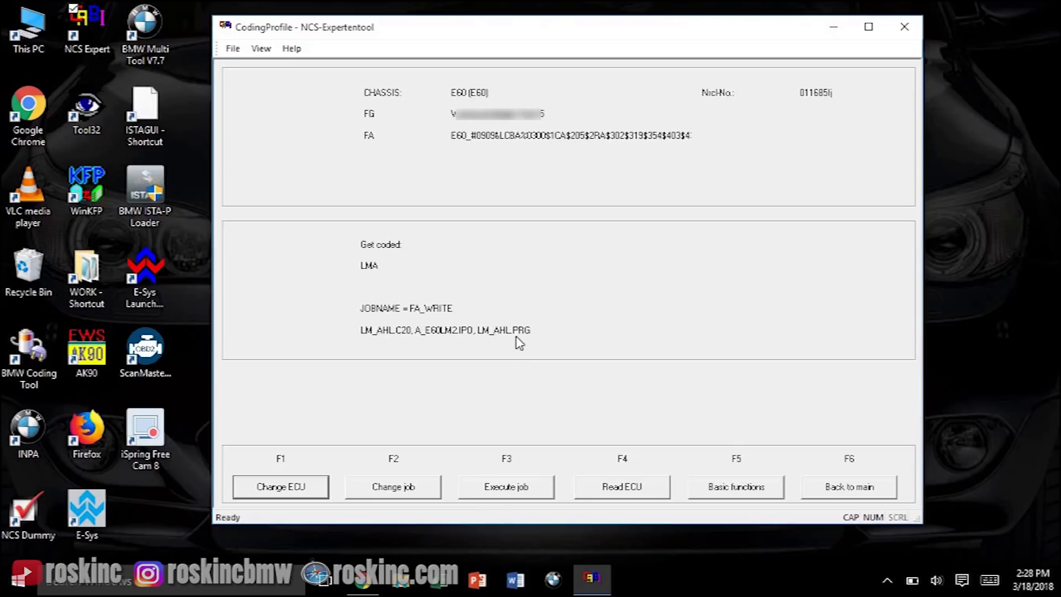
# Step: Switch the ECU being processed to TCUM and accept its proposed coding file data
pyautogui.click(296, 489)
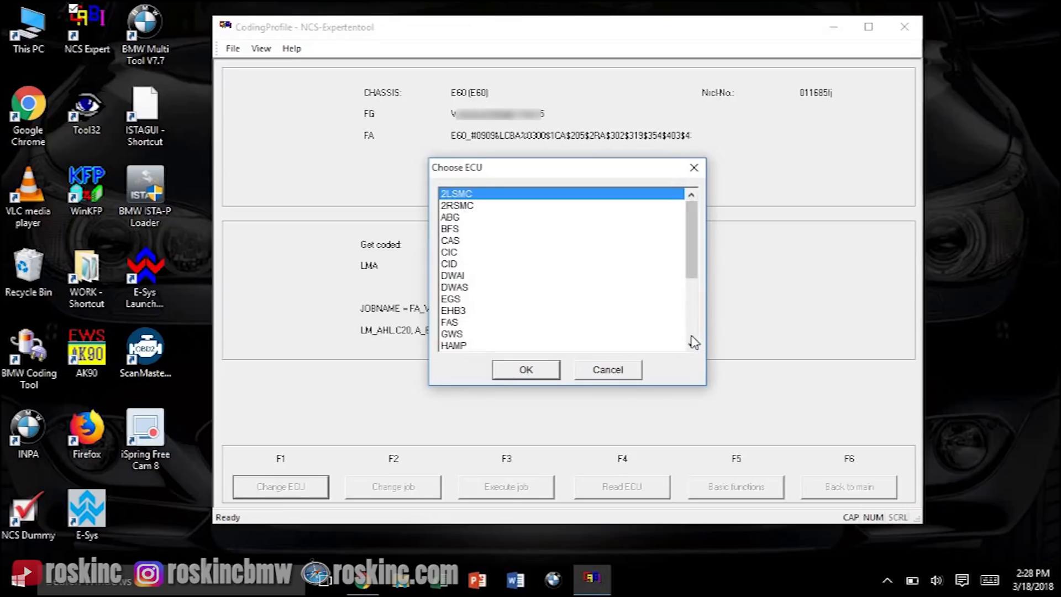
pyautogui.click(692, 339)
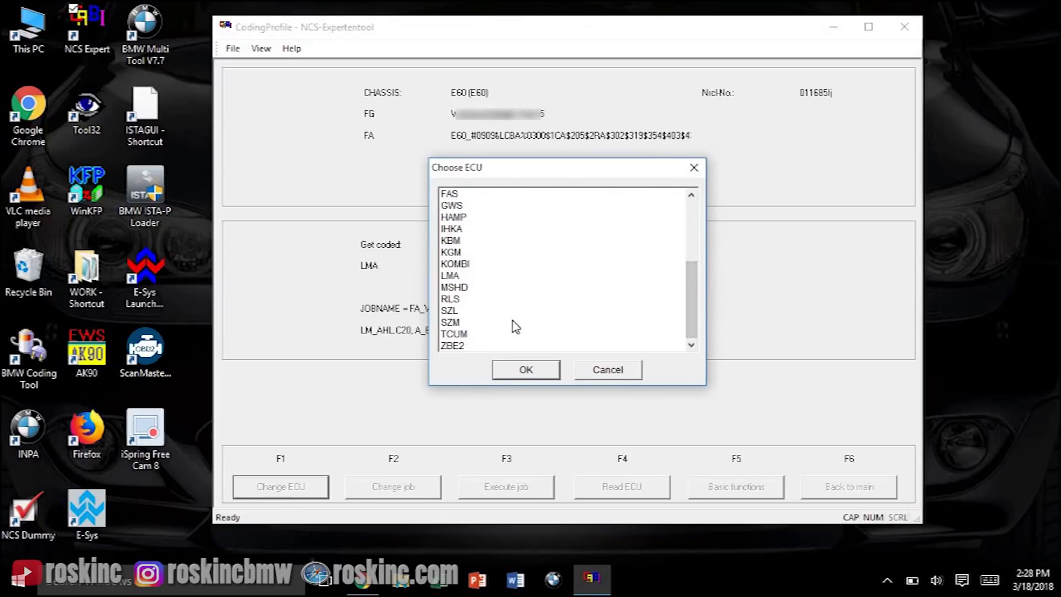
pyautogui.click(478, 333)
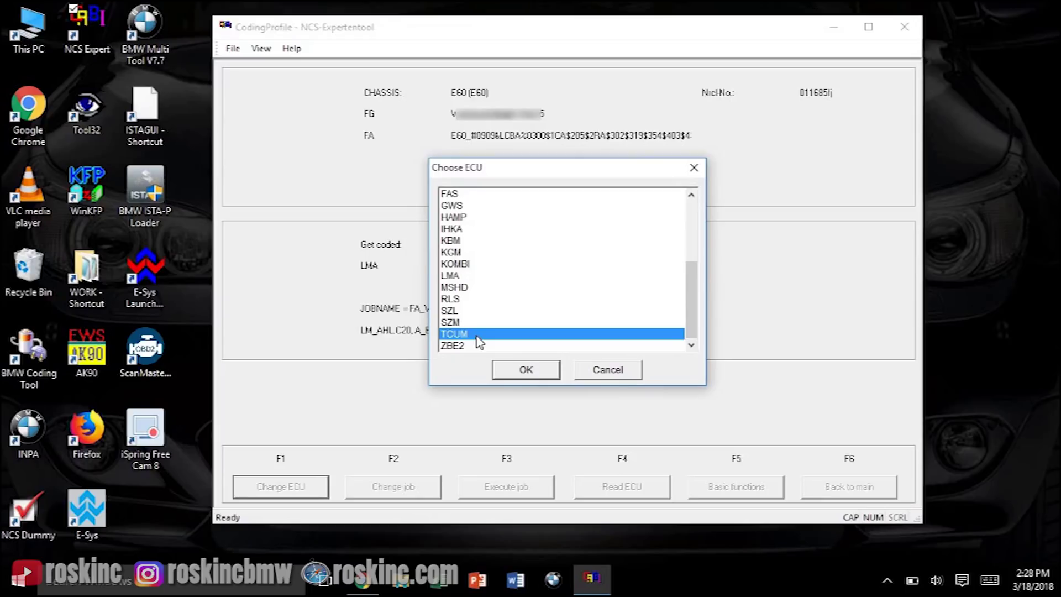
pyautogui.click(526, 370)
pyautogui.click(526, 351)
pyautogui.click(525, 350)
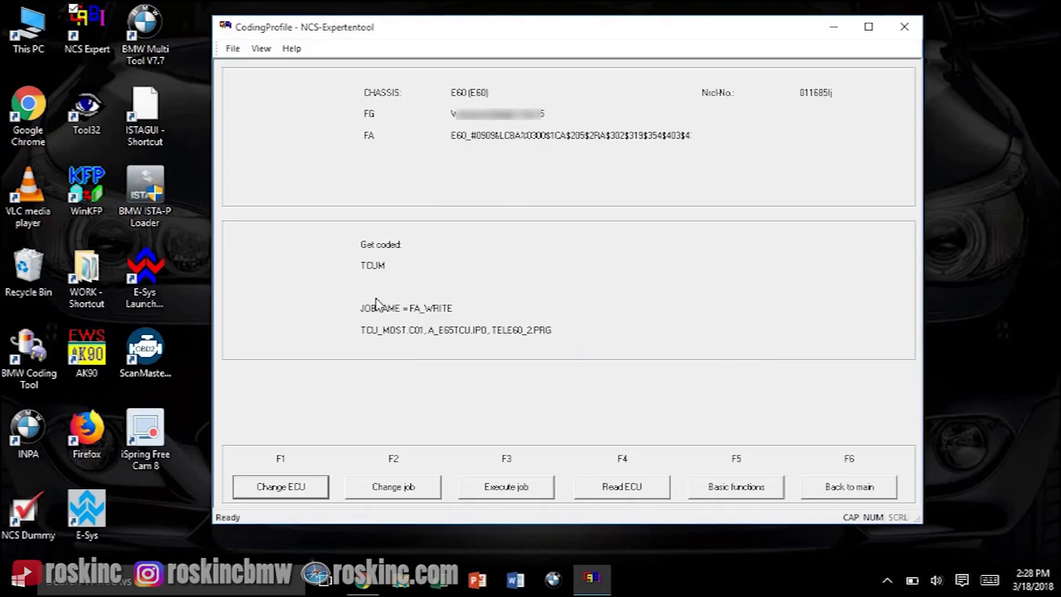
# Step: Read the TCUM module's coding data and open the FSW_PSW.TRC file from the WORK folder
pyautogui.click(640, 497)
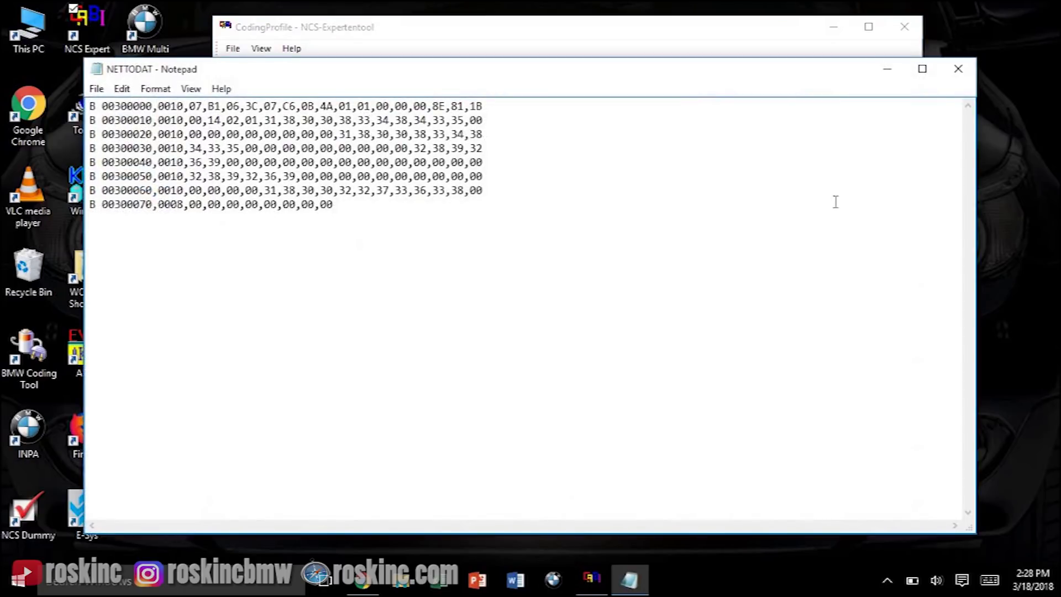
pyautogui.click(959, 70)
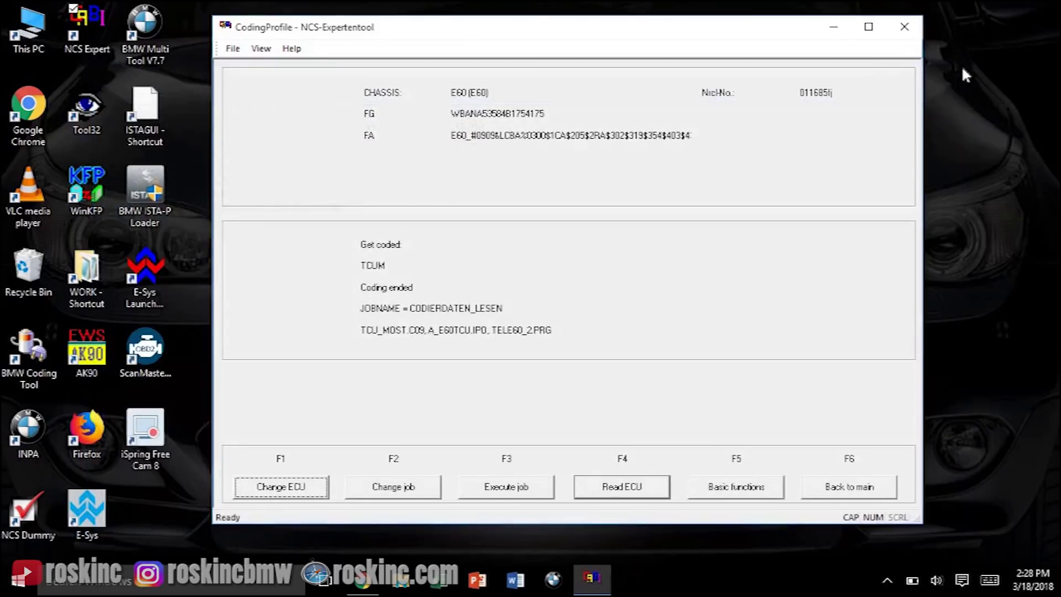
pyautogui.doubleClick(97, 273)
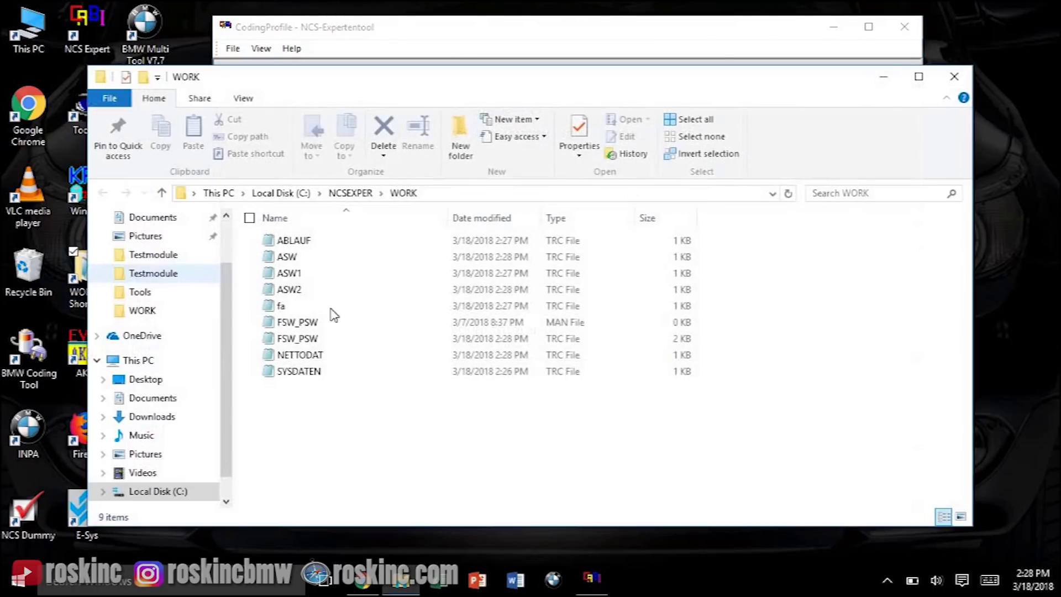
pyautogui.doubleClick(320, 339)
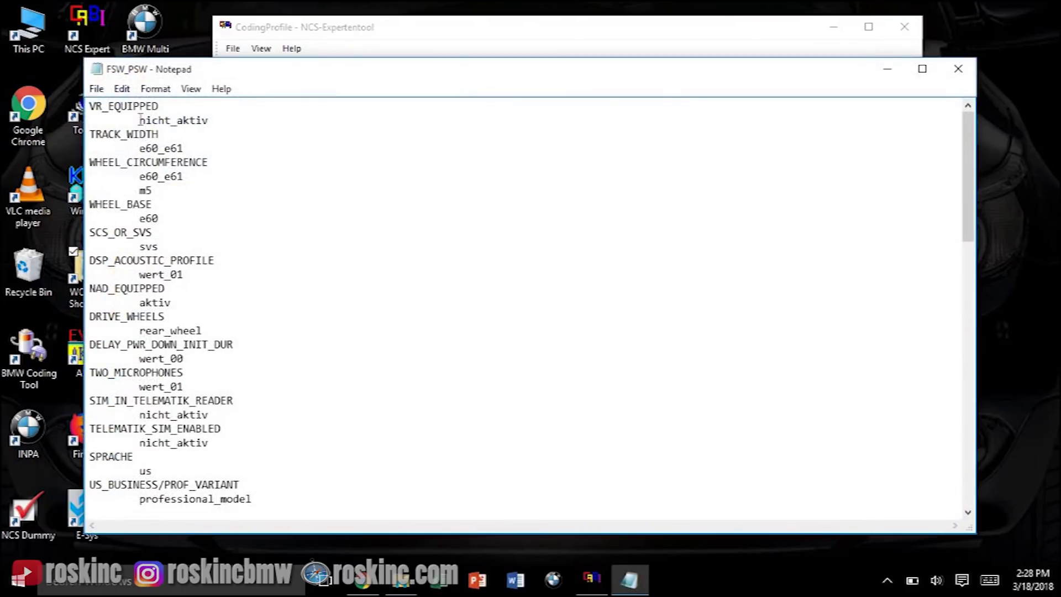
# Step: Find the BLUETOOTH entry in the FSW_PSW trace file and examine the value listed beneath it
pyautogui.click(121, 89)
pyautogui.click(93, 202)
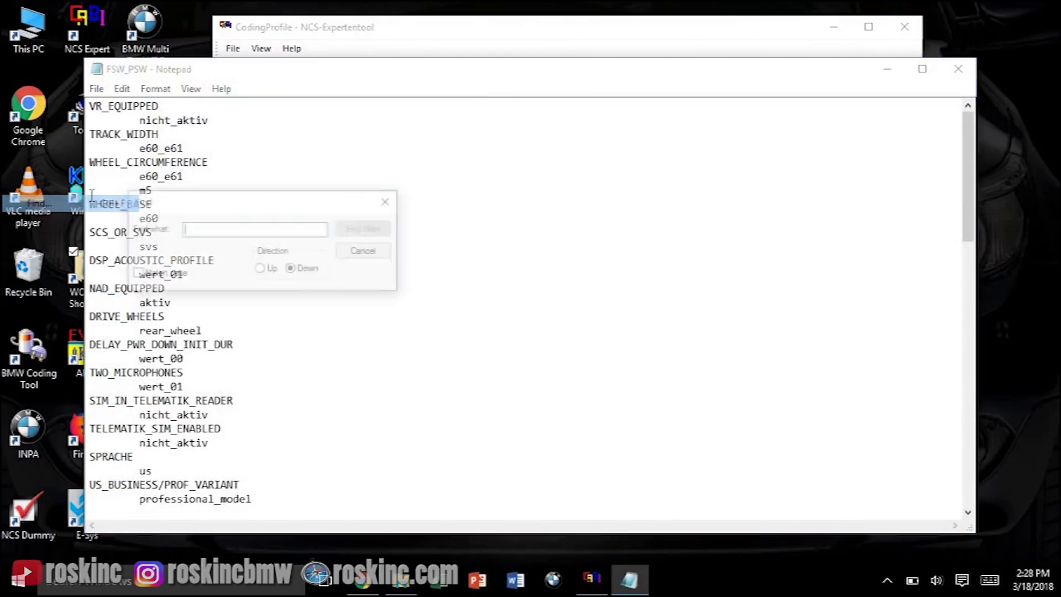
pyautogui.write('BLUETOOTH')
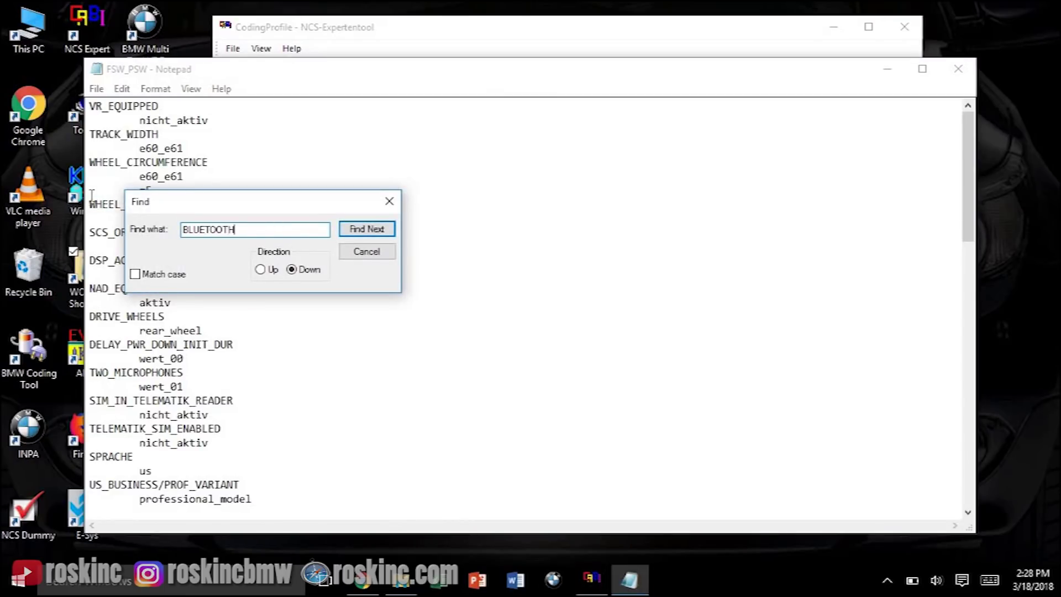
pyautogui.press('Return')
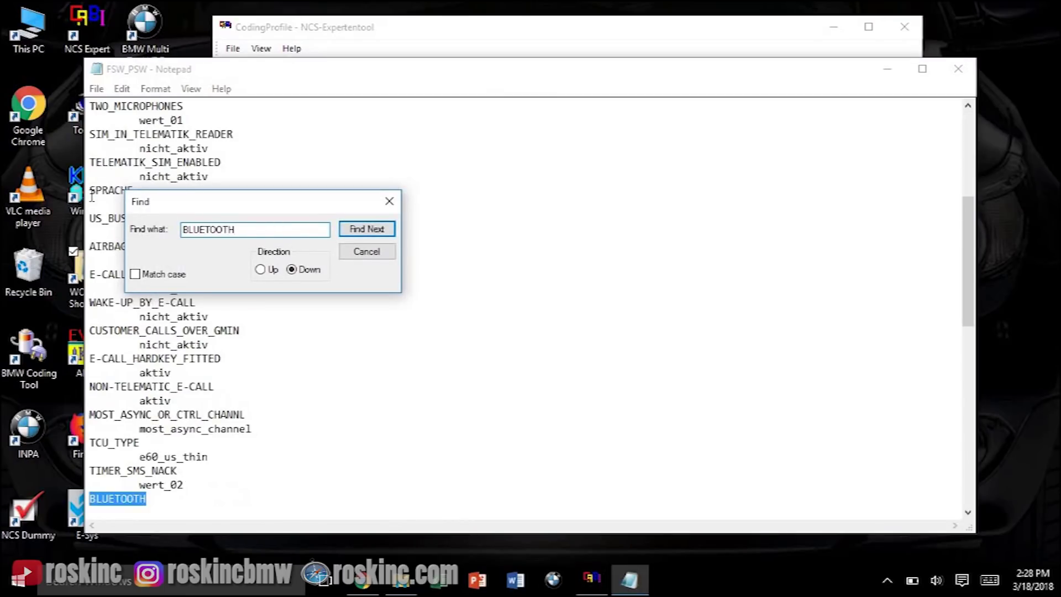
pyautogui.click(968, 514)
pyautogui.click(968, 514)
pyautogui.click(968, 513)
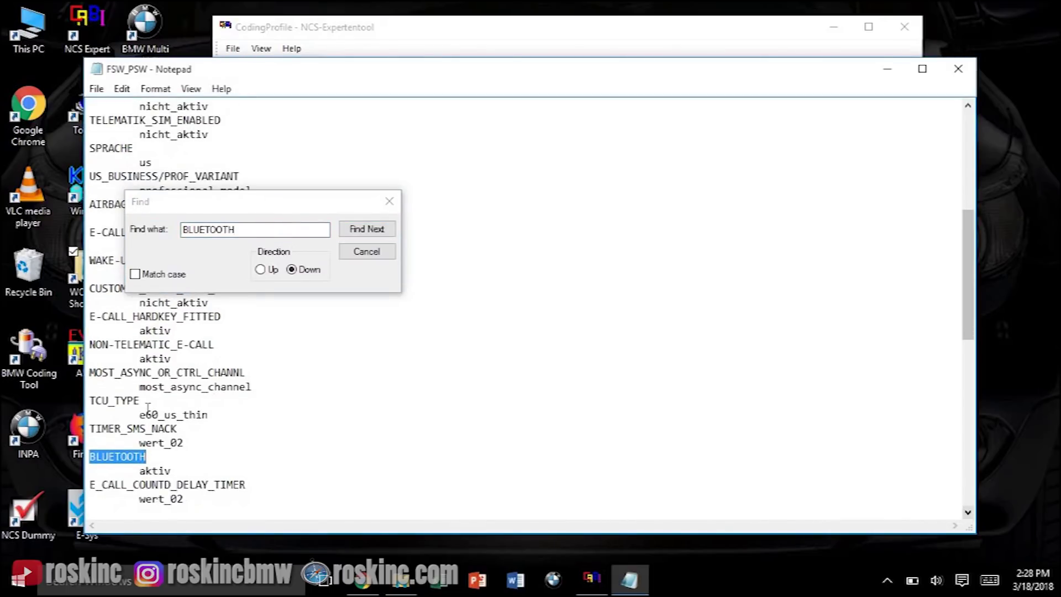
pyautogui.doubleClick(158, 470)
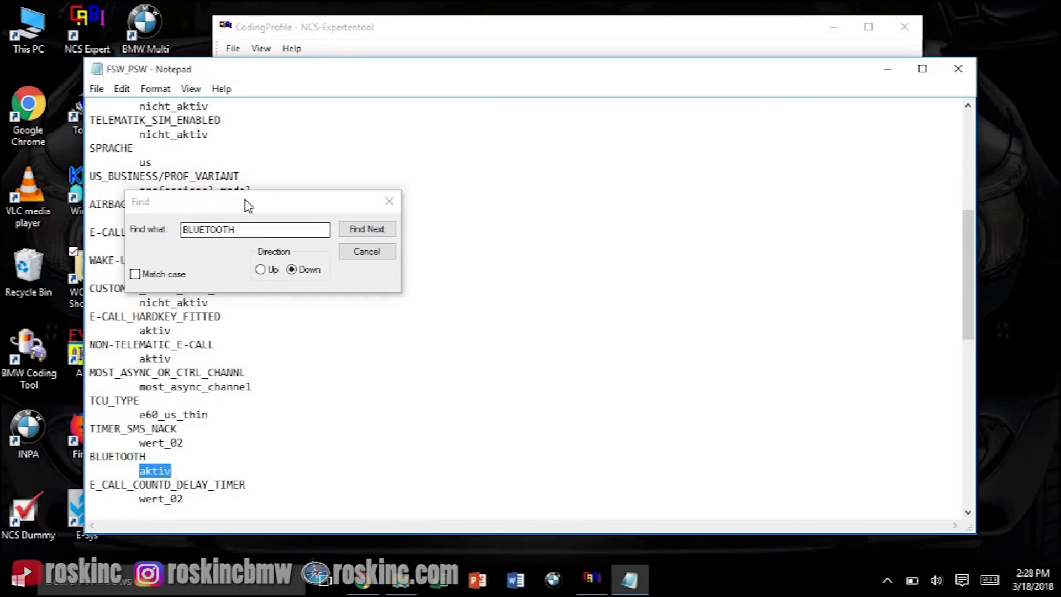
# Step: Find the PORTABLE_BT entry in the trace file by searching for PORTAB and examine the value listed beneath it
pyautogui.click(236, 228)
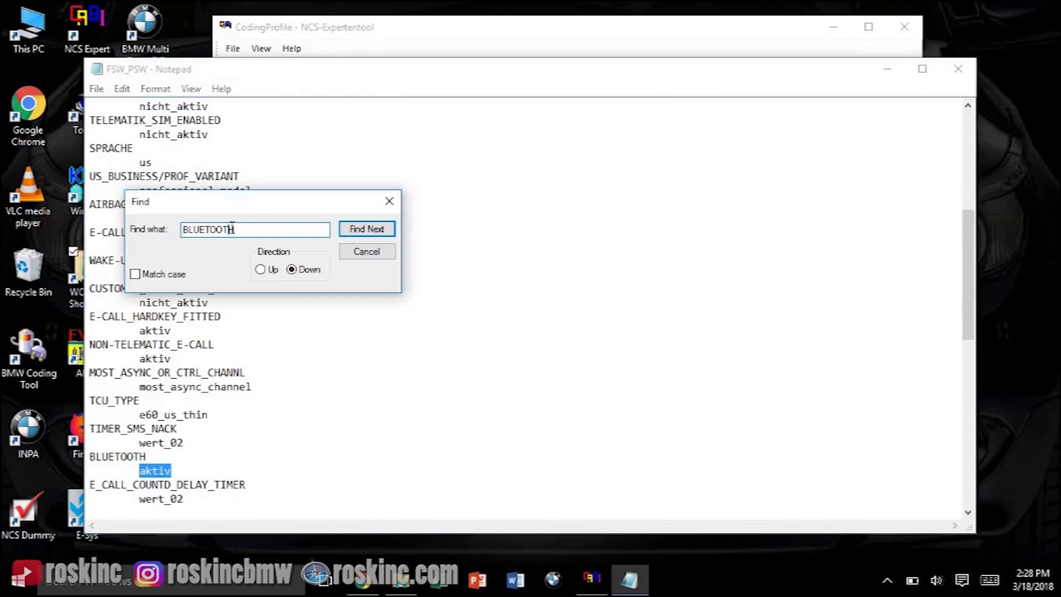
pyautogui.doubleClick(232, 228)
pyautogui.write('PORTAB')
pyautogui.click(365, 229)
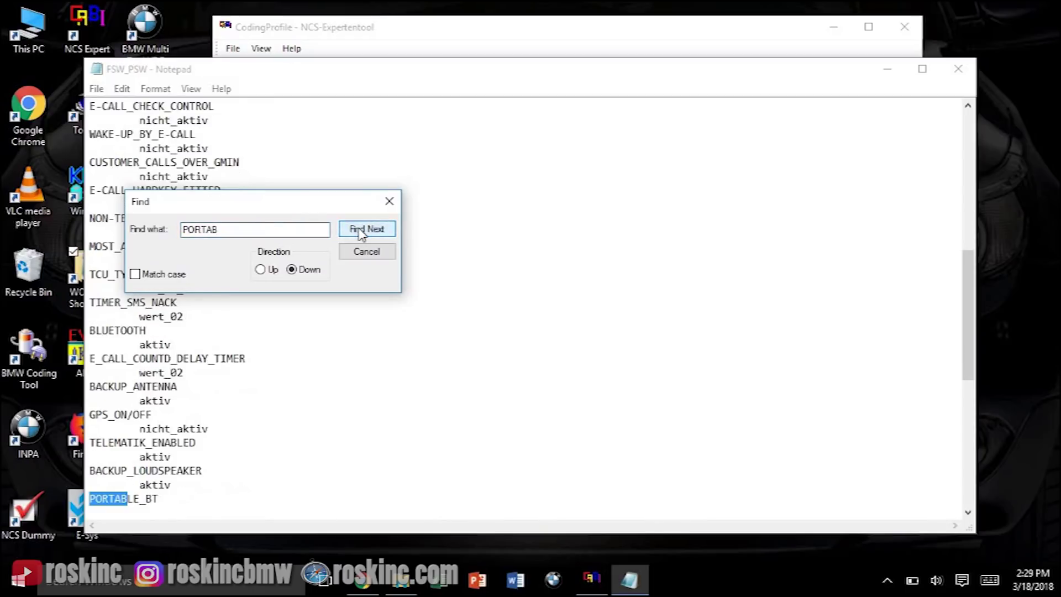
pyautogui.click(967, 513)
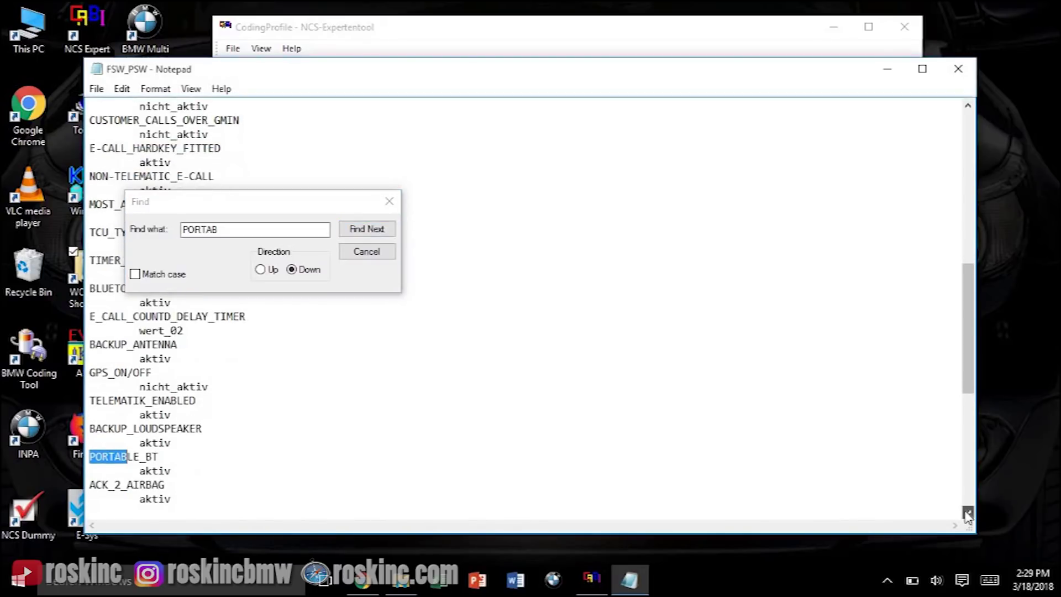
pyautogui.doubleClick(159, 470)
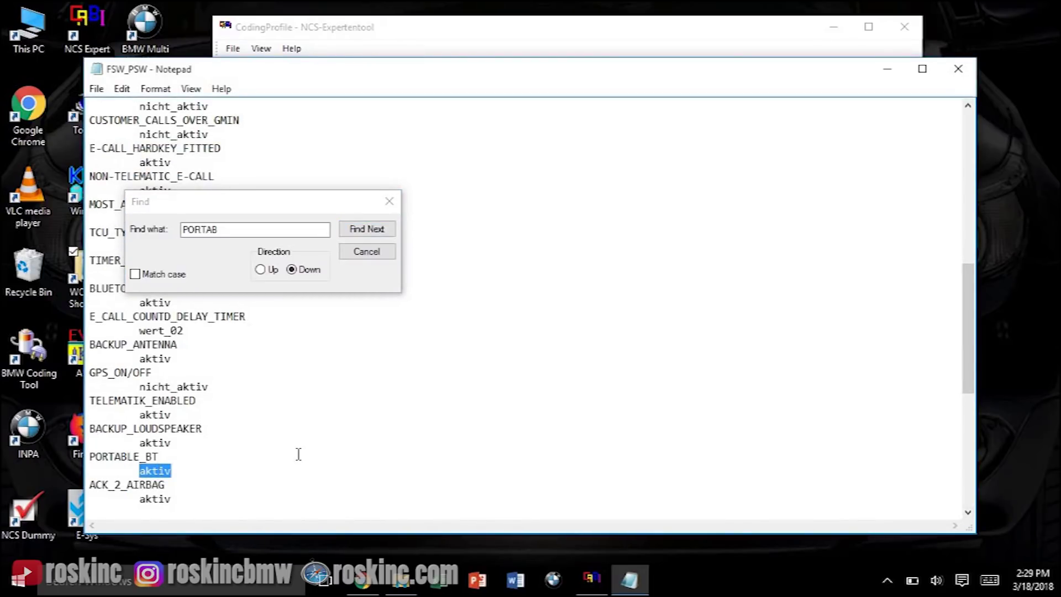
pyautogui.click(379, 256)
# Step: Save the trace file as FSW_PSW.MAN in the WORK folder with the All Files type, replacing the existing file, and close it
pyautogui.click(96, 89)
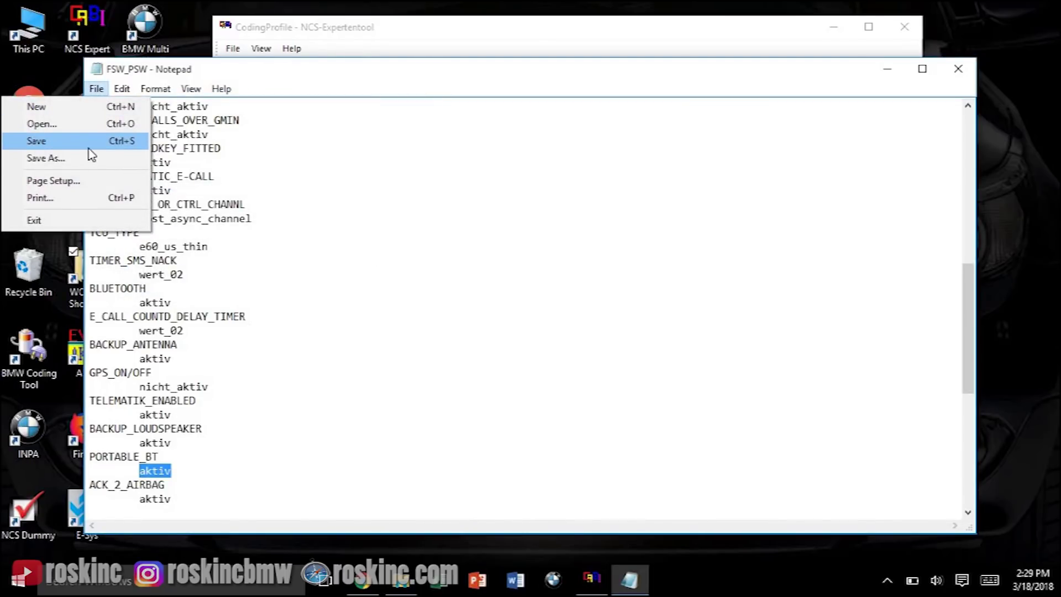
pyautogui.click(89, 146)
pyautogui.click(101, 92)
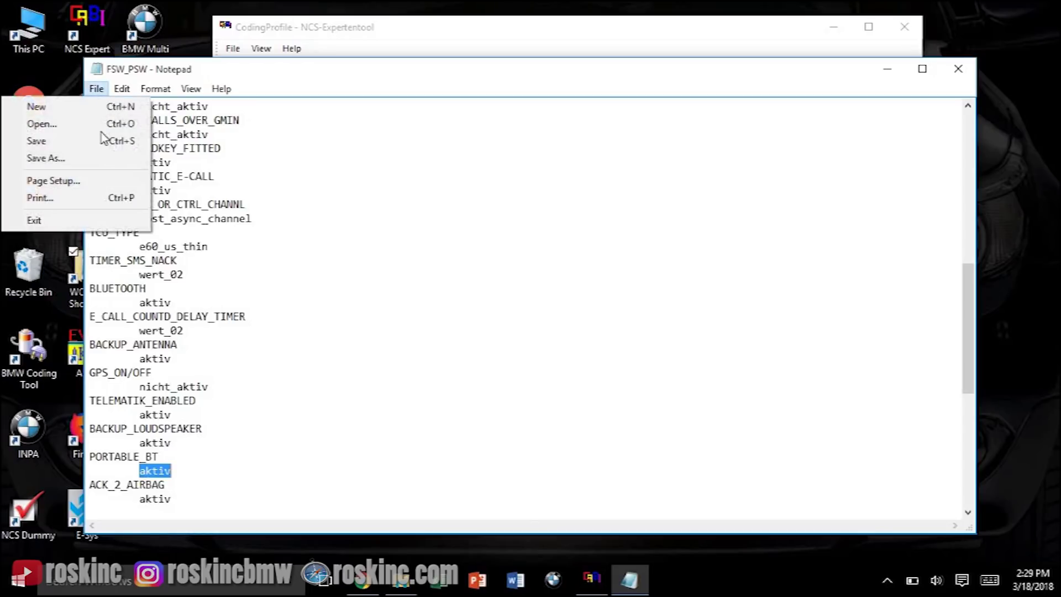
pyautogui.click(97, 158)
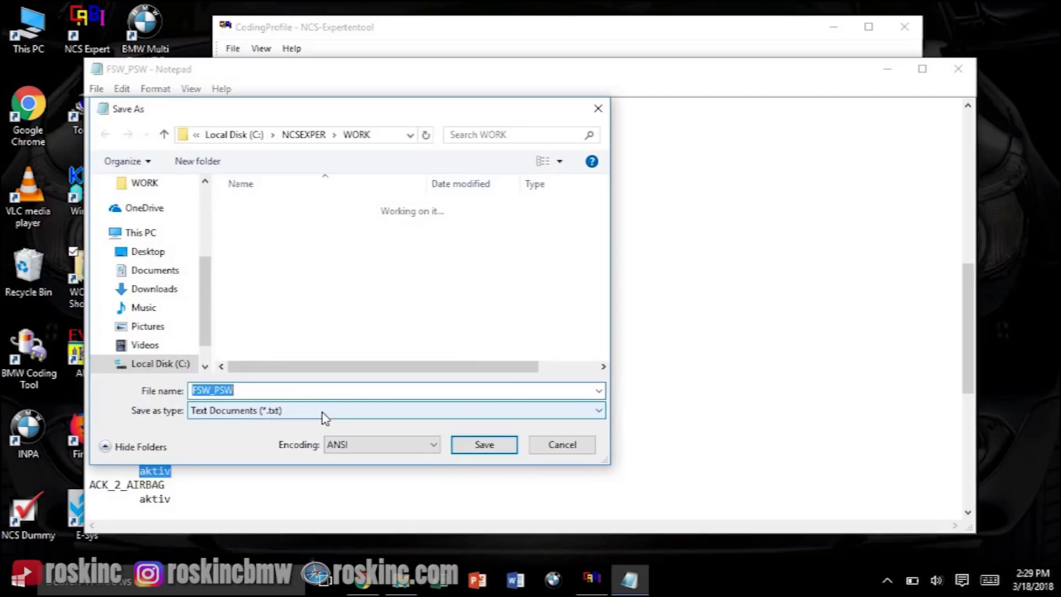
pyautogui.click(323, 414)
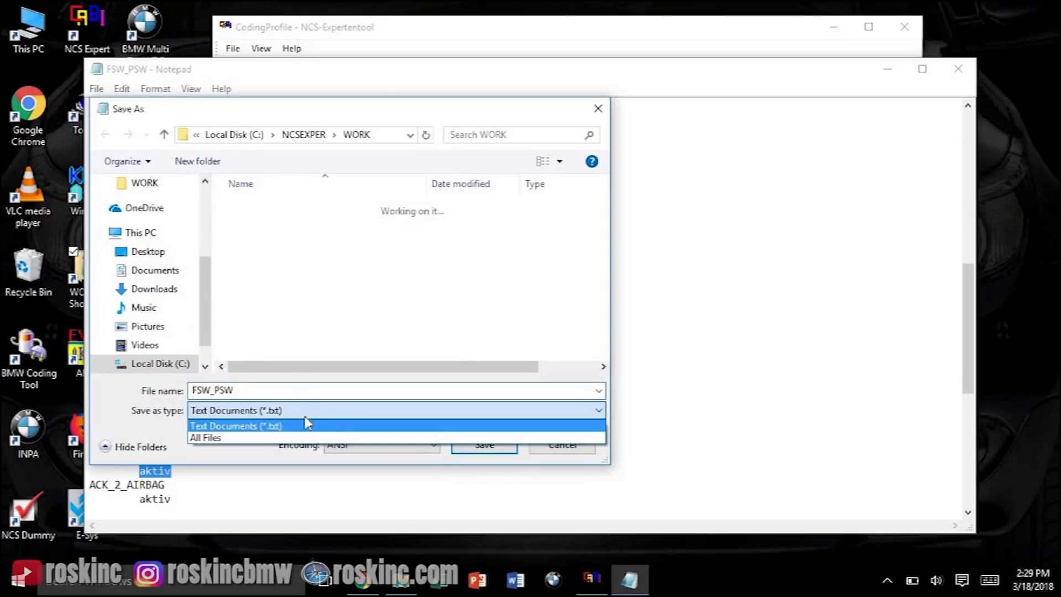
pyautogui.click(247, 440)
pyautogui.doubleClick(353, 391)
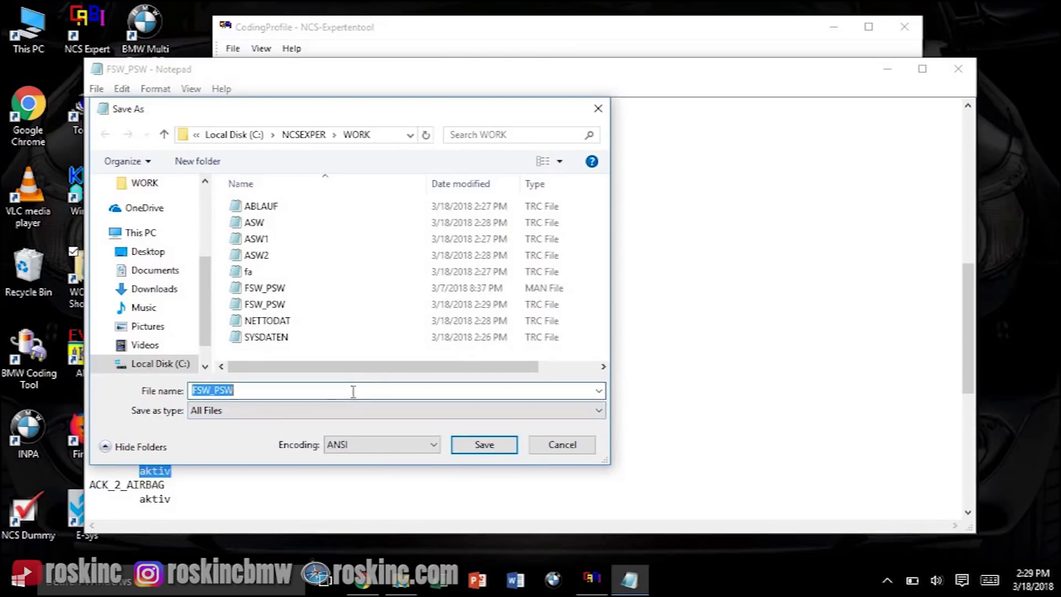
pyautogui.click(353, 391)
pyautogui.write('.MAN')
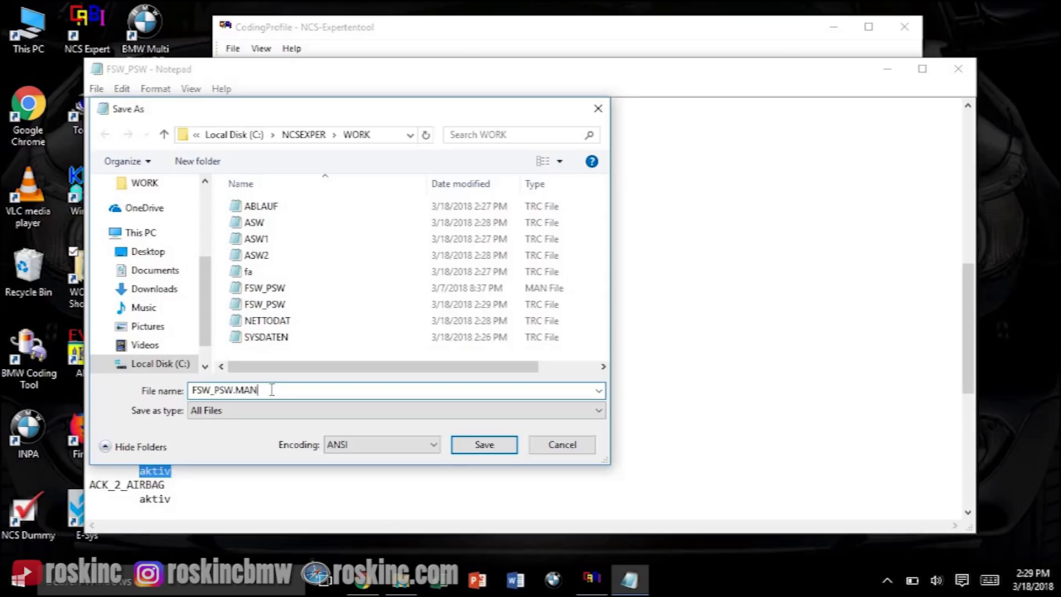
pyautogui.click(474, 442)
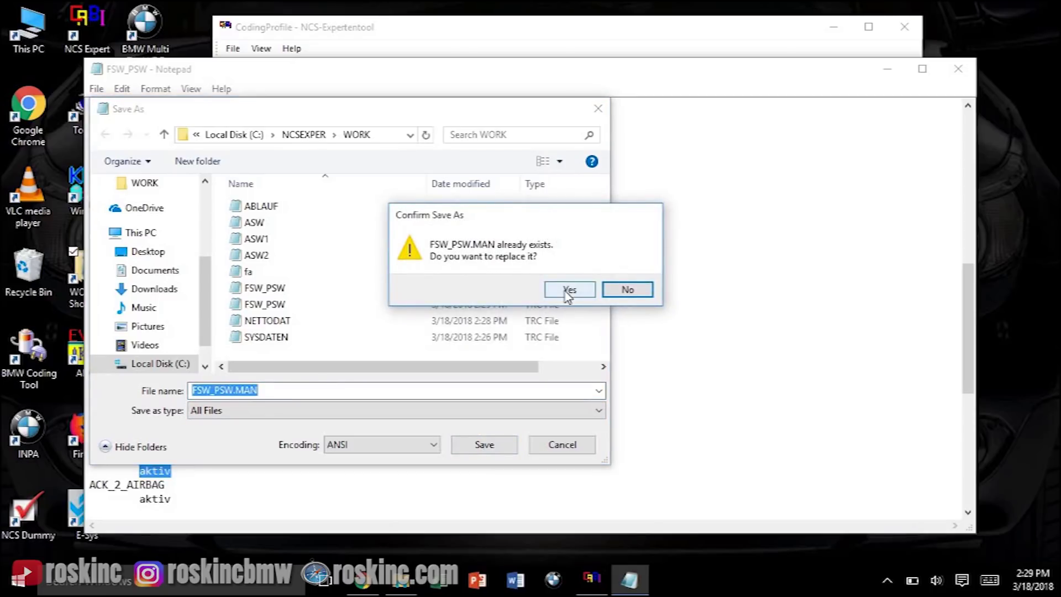
pyautogui.click(566, 289)
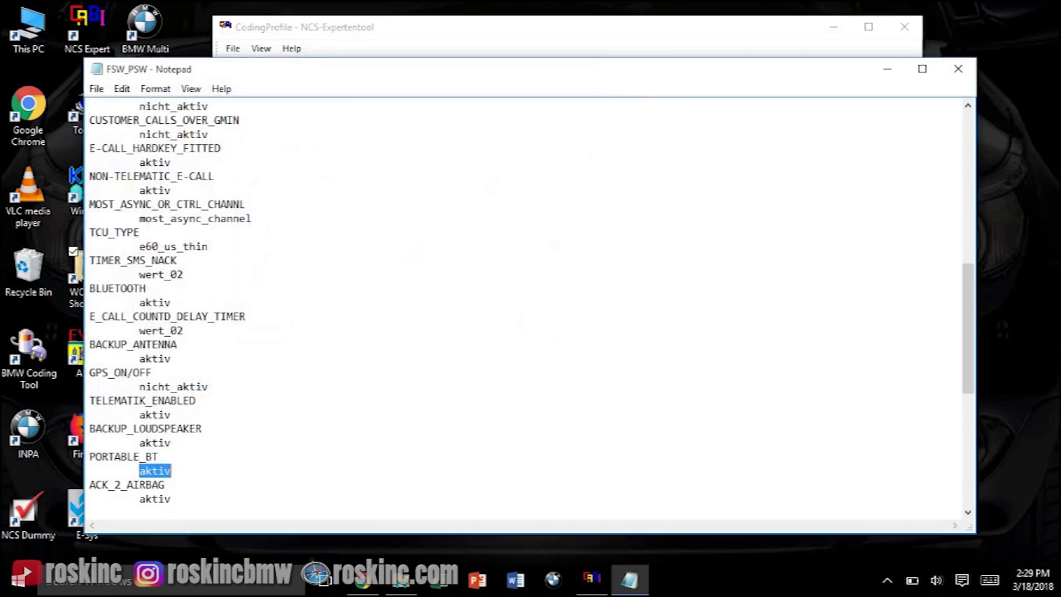
pyautogui.click(960, 67)
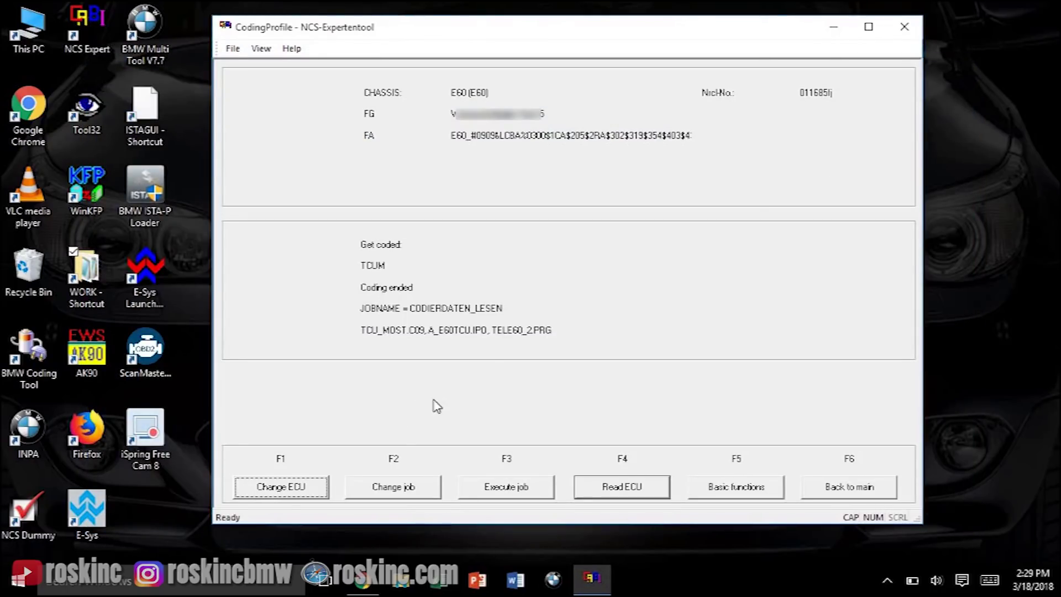
# Step: Change the TCUM module's job to SG_CODIEREN
pyautogui.click(393, 489)
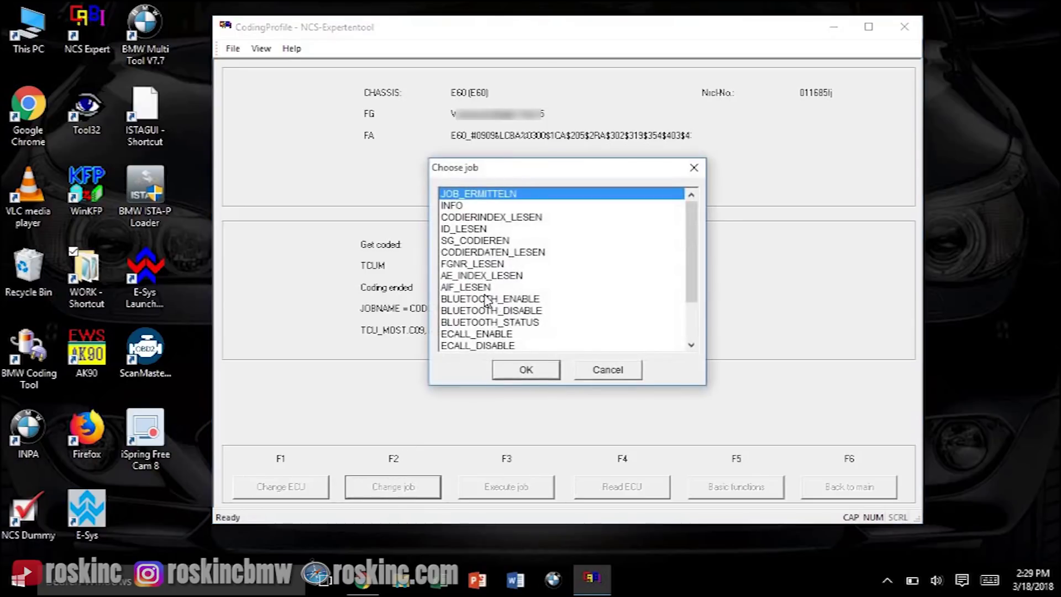
pyautogui.click(498, 241)
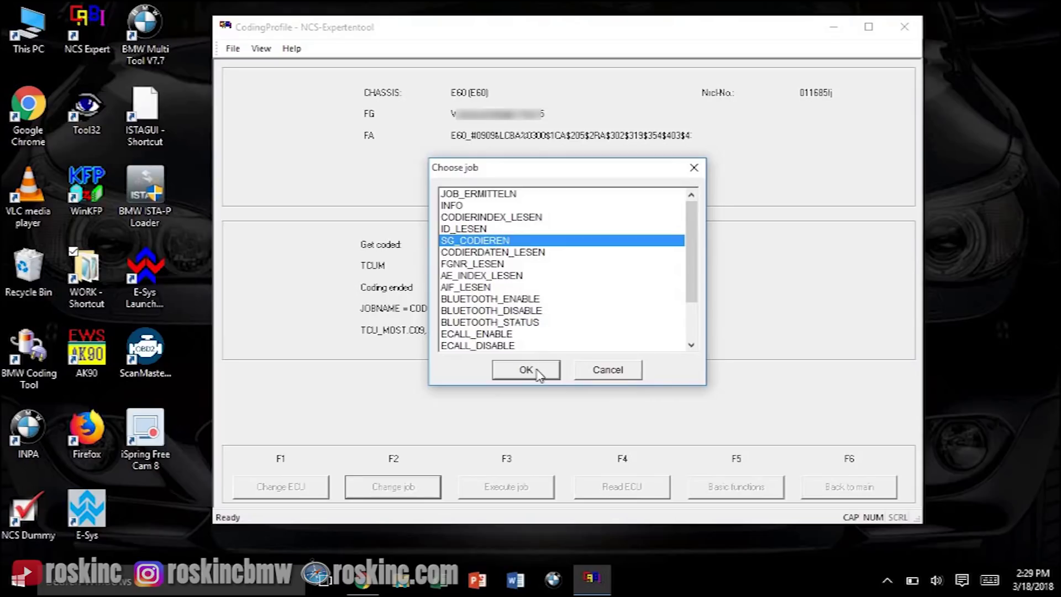
pyautogui.click(528, 370)
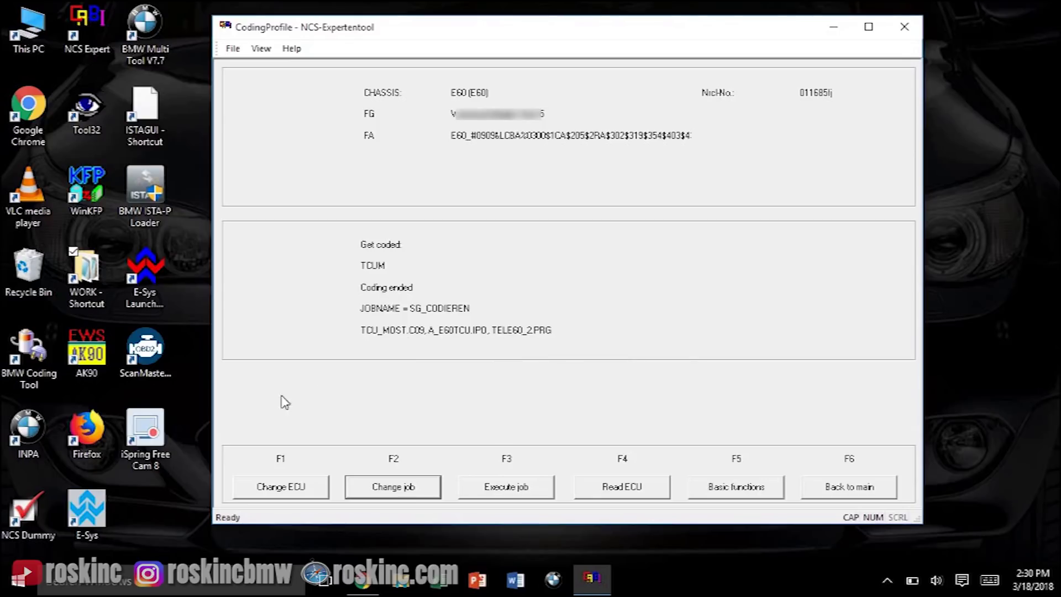
# Step: Switch the ECU being processed to CIC and accept its proposed coding file data
pyautogui.click(282, 488)
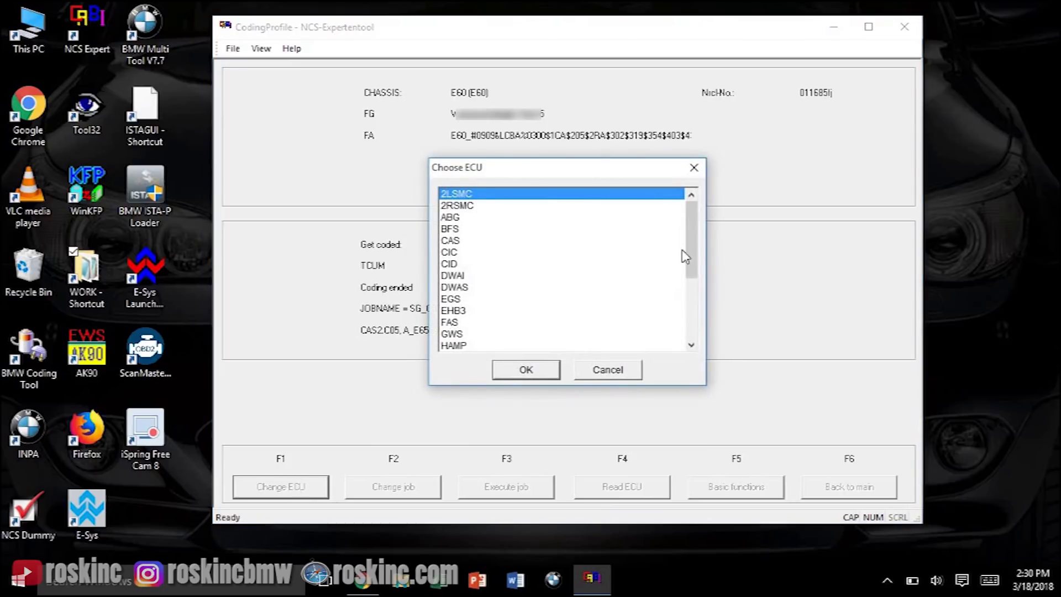
pyautogui.click(454, 252)
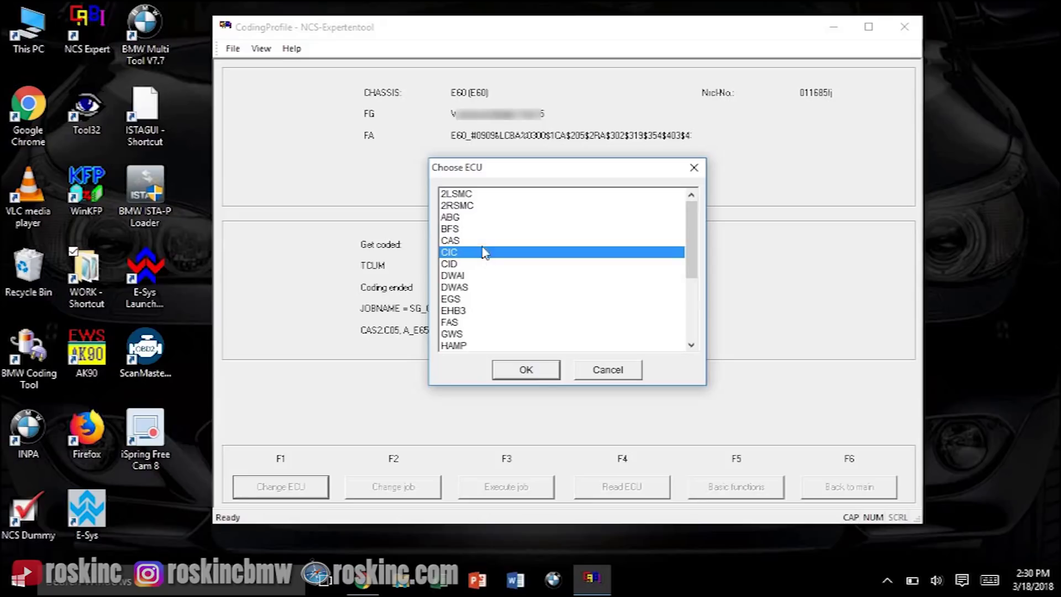
pyautogui.click(539, 371)
pyautogui.click(532, 351)
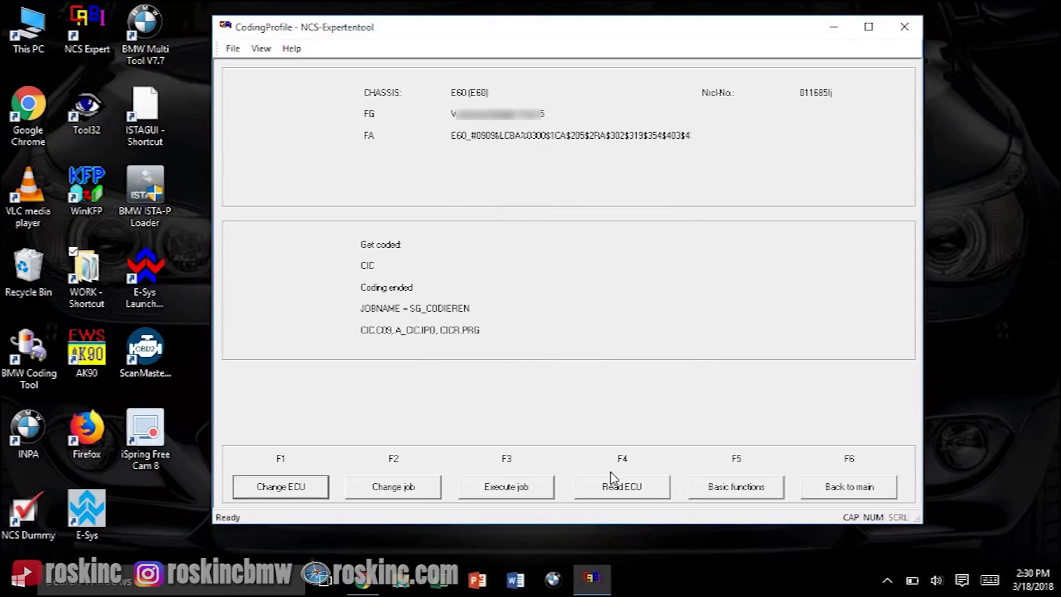
# Step: Read the CIC module's coding data, view its FSW_PSW.TRC file from the WORK folder, and close the file and folder
pyautogui.click(620, 492)
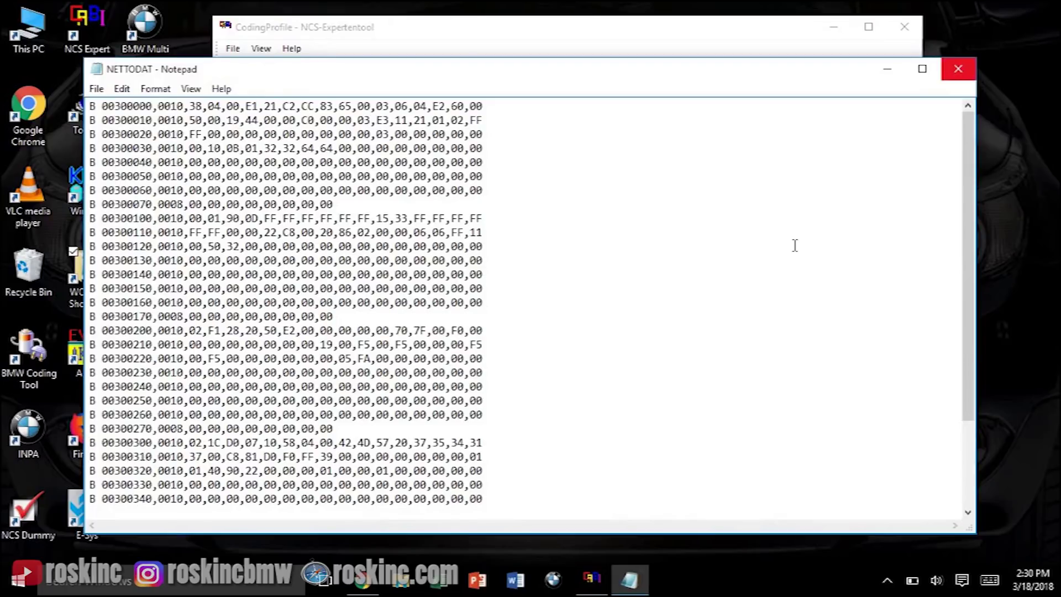
pyautogui.click(959, 70)
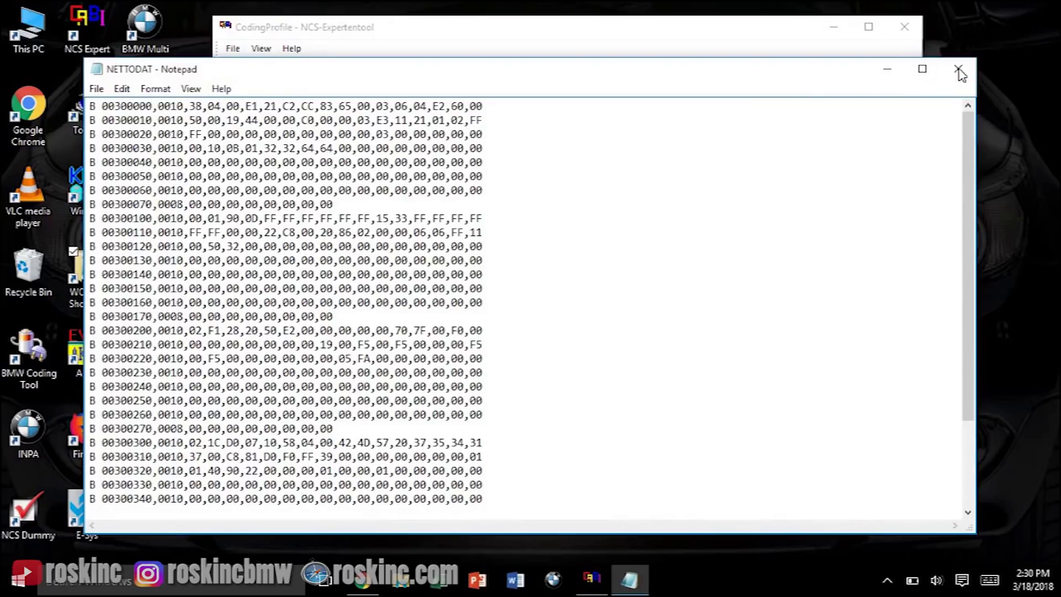
pyautogui.doubleClick(87, 271)
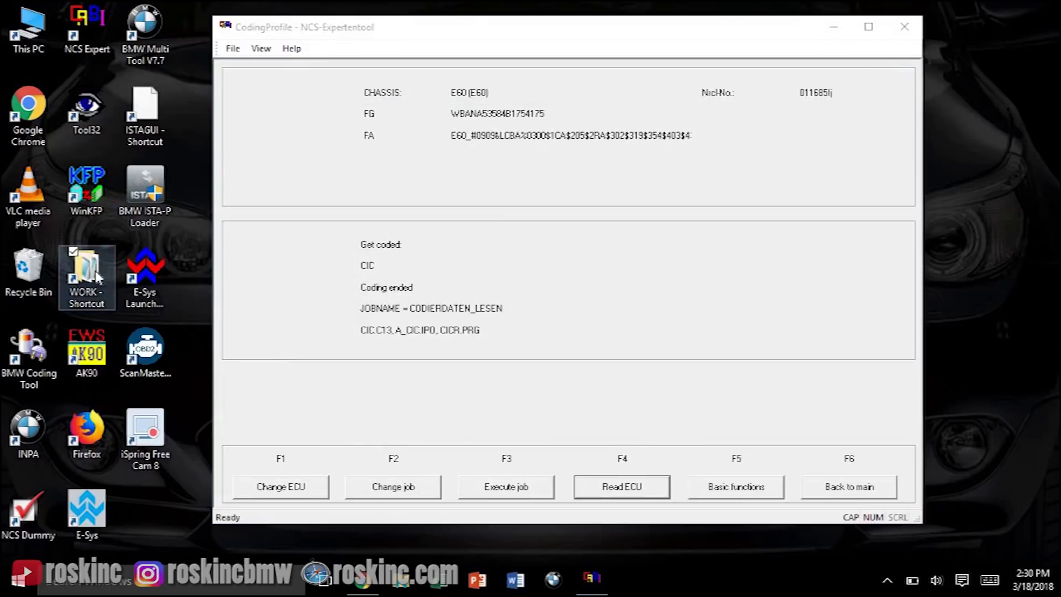
pyautogui.doubleClick(295, 339)
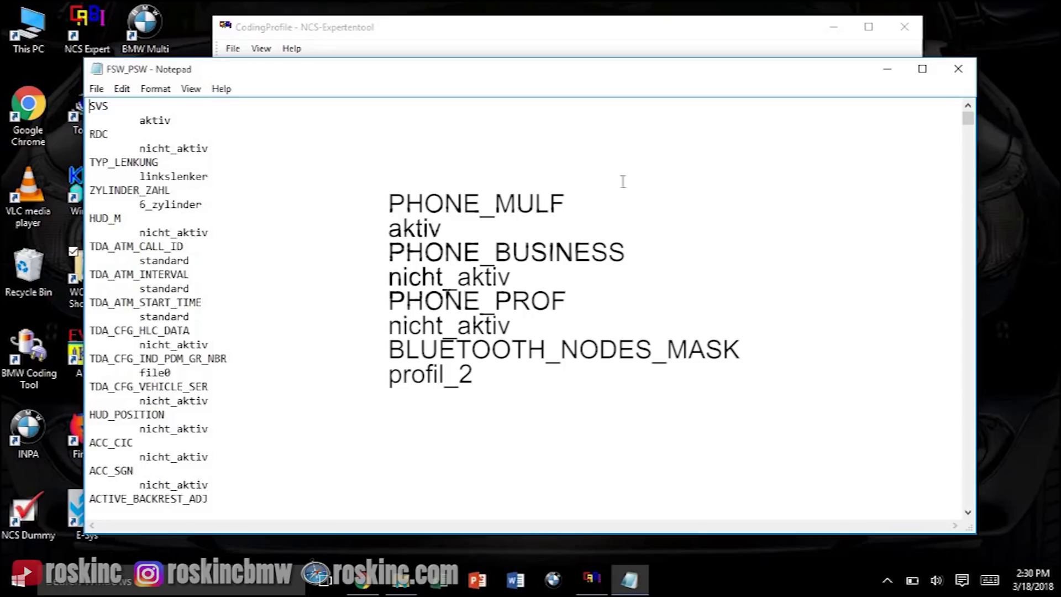
pyautogui.click(957, 68)
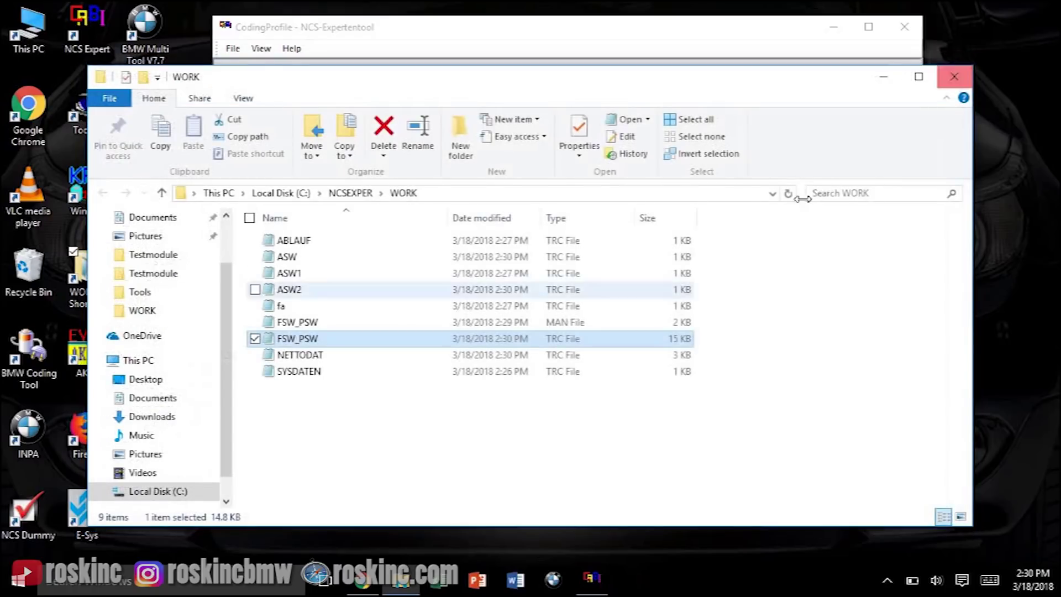
pyautogui.click(955, 77)
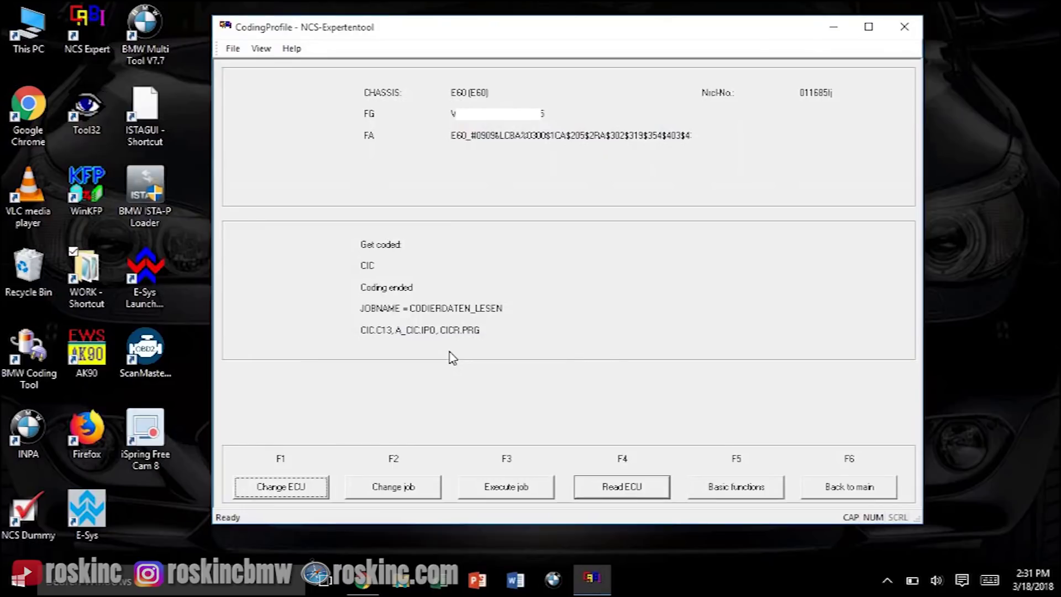
# Step: Change the CIC module's job to SG_CODIEREN
pyautogui.click(385, 492)
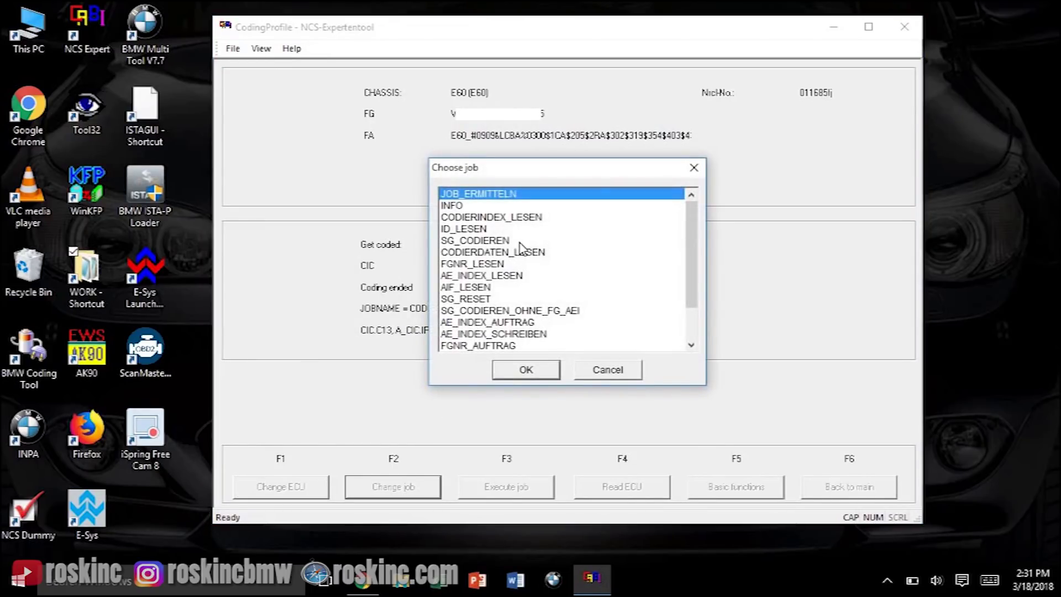
pyautogui.click(520, 241)
pyautogui.click(526, 369)
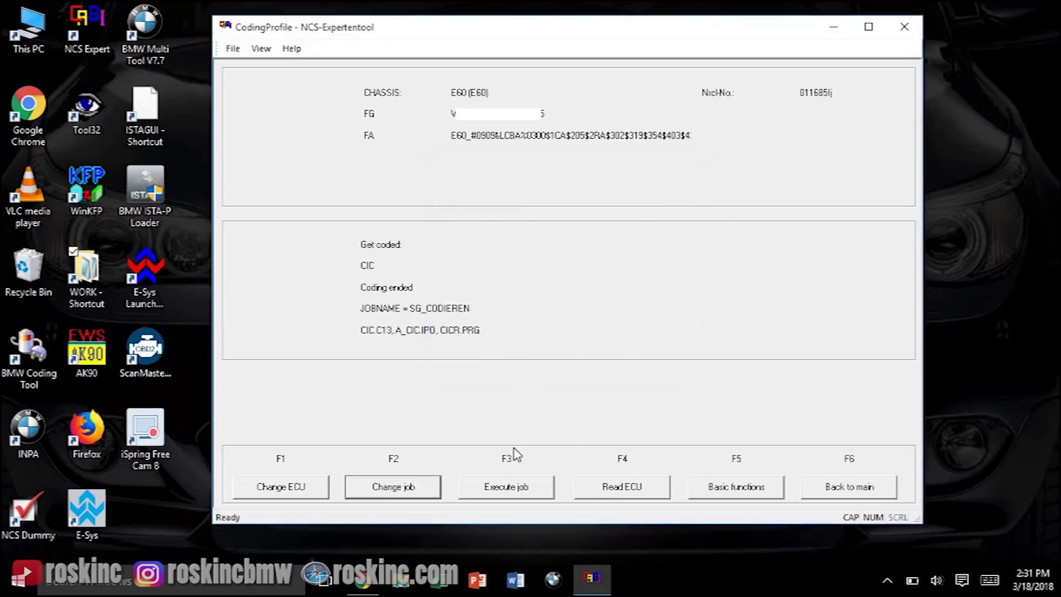